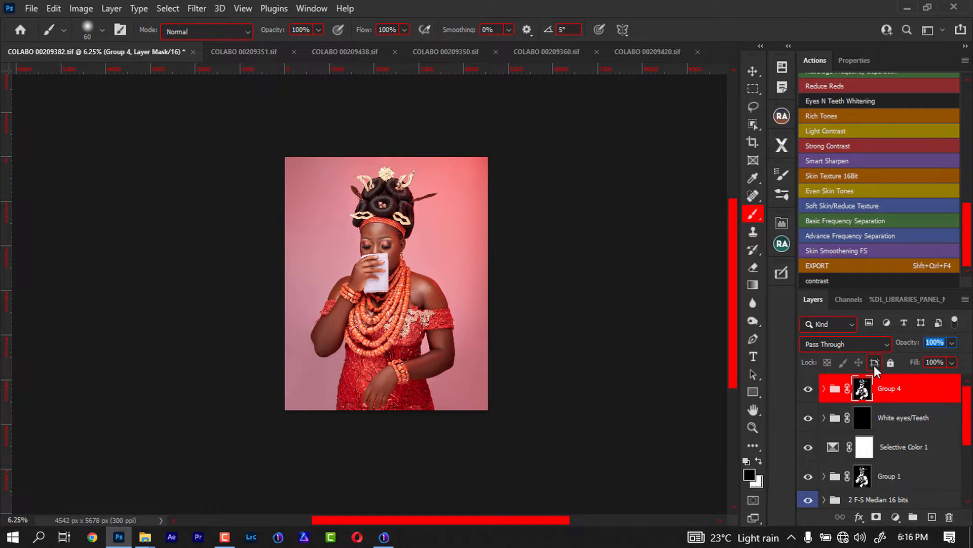
# Set Group 4's opacity to 40%, and compare the image with and without the group and against the original Background layer.
pyautogui.write('4')
pyautogui.click(809, 389)
pyautogui.click(810, 389)
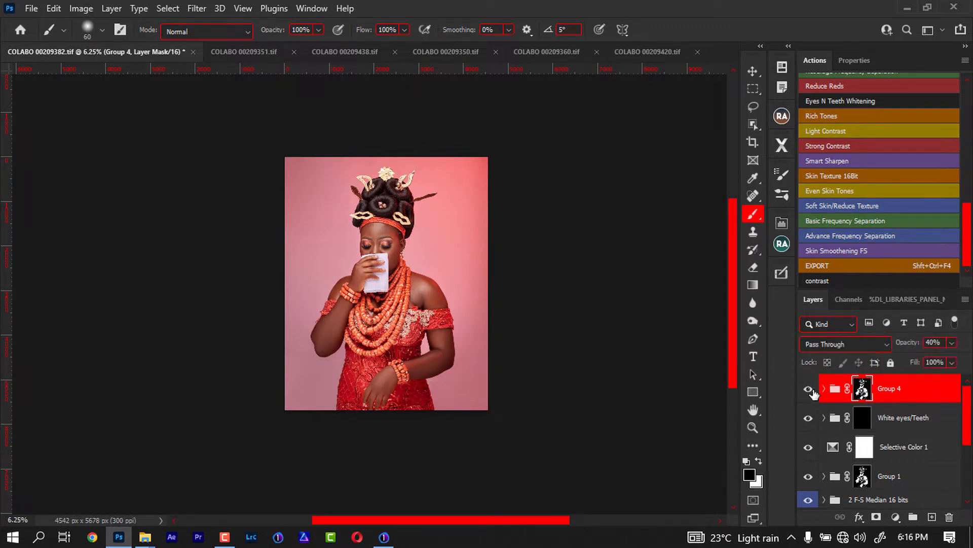
pyautogui.moveTo(967, 412); pyautogui.dragTo(962, 483)
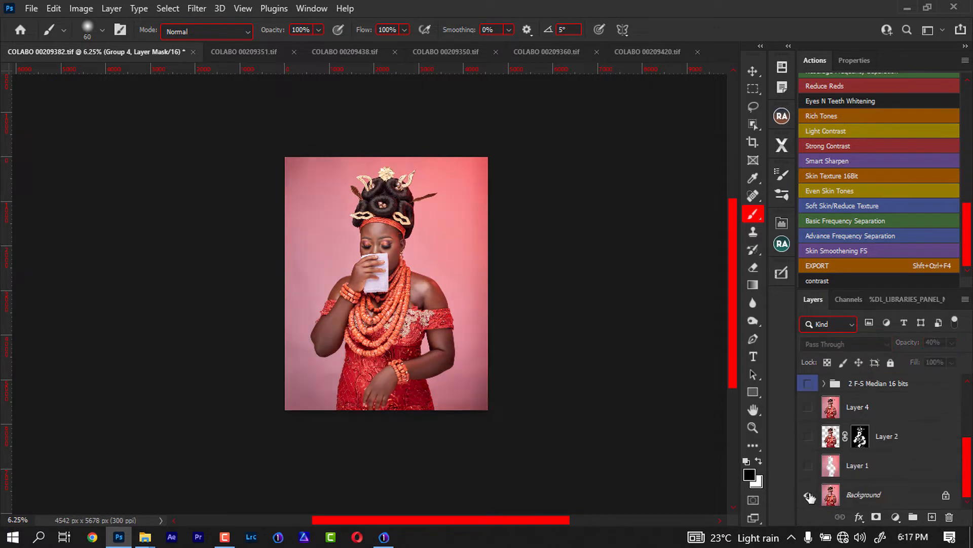
pyautogui.moveTo(967, 445); pyautogui.dragTo(964, 390)
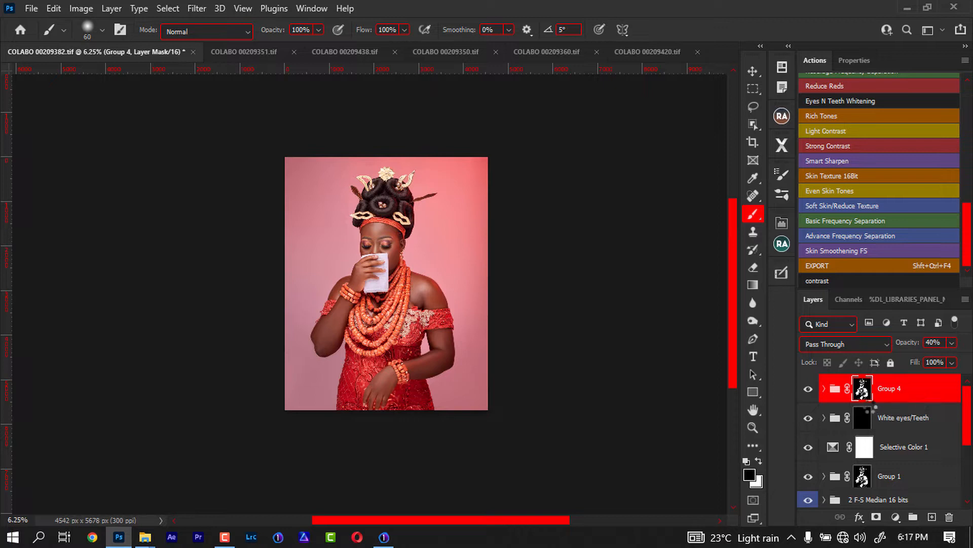
# Stamp all visible layers into a new top layer and cut the woman onto her own layer, using Layer 2's outline as the selection.
pyautogui.hotkey('ctrl', 'shift', 'alt', 'e')
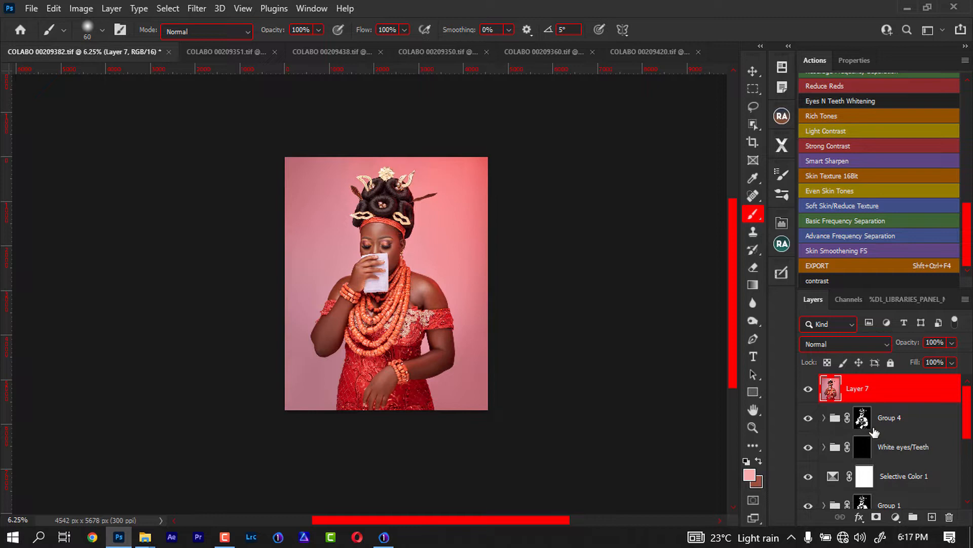
pyautogui.moveTo(963, 408); pyautogui.dragTo(967, 439)
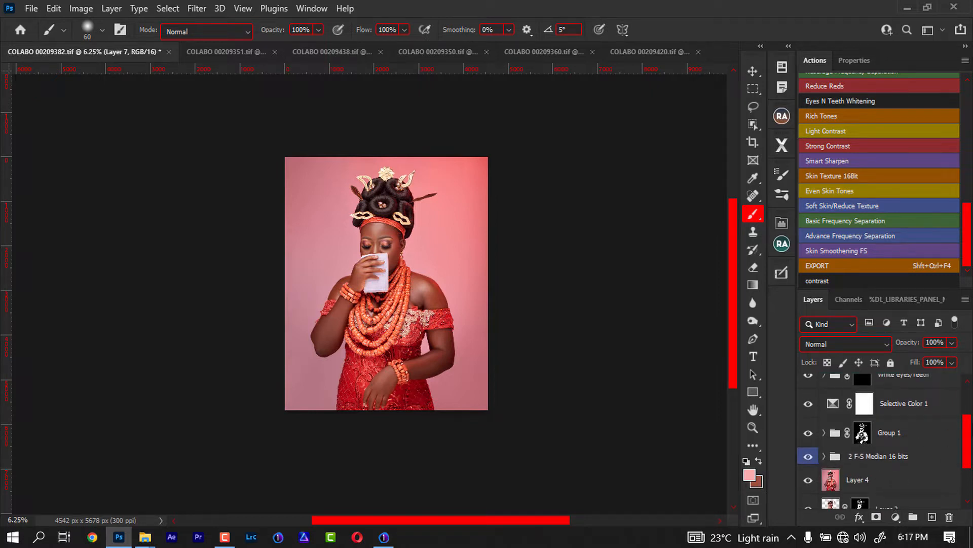
pyautogui.scroll(-2, 970, 439)
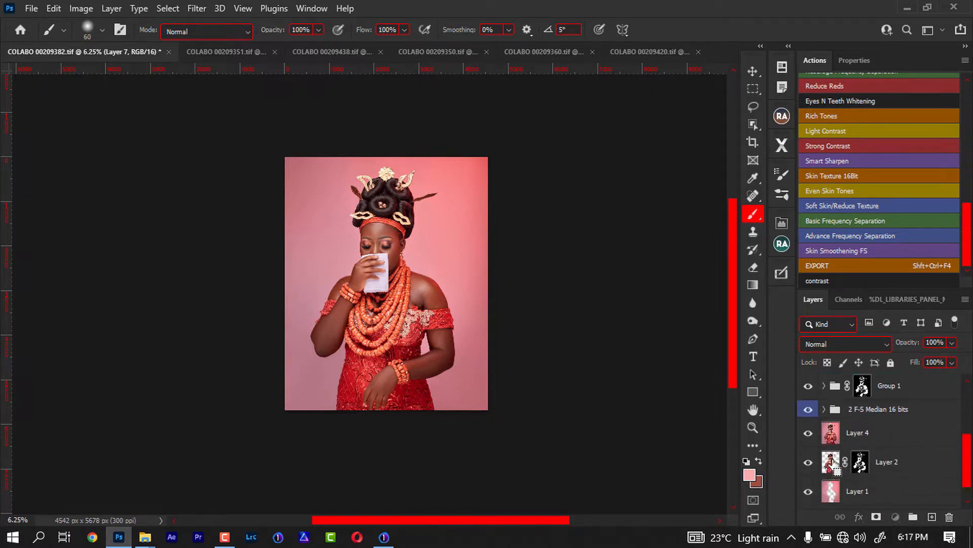
pyautogui.keyDown('ctrl'); pyautogui.click(831, 462); pyautogui.keyUp('ctrl')
pyautogui.scroll(3, 944, 447)
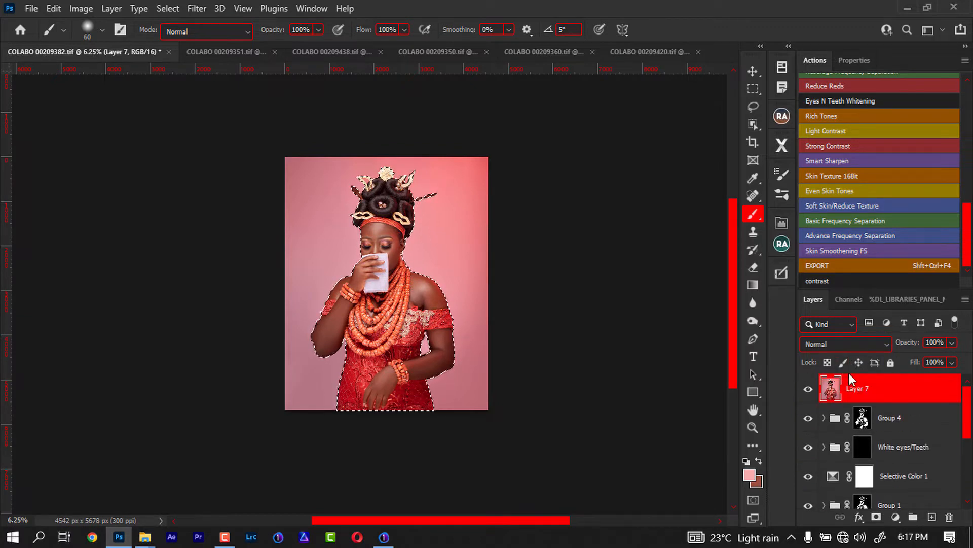
pyautogui.hotkey('ctrl', 'shift', 'j')
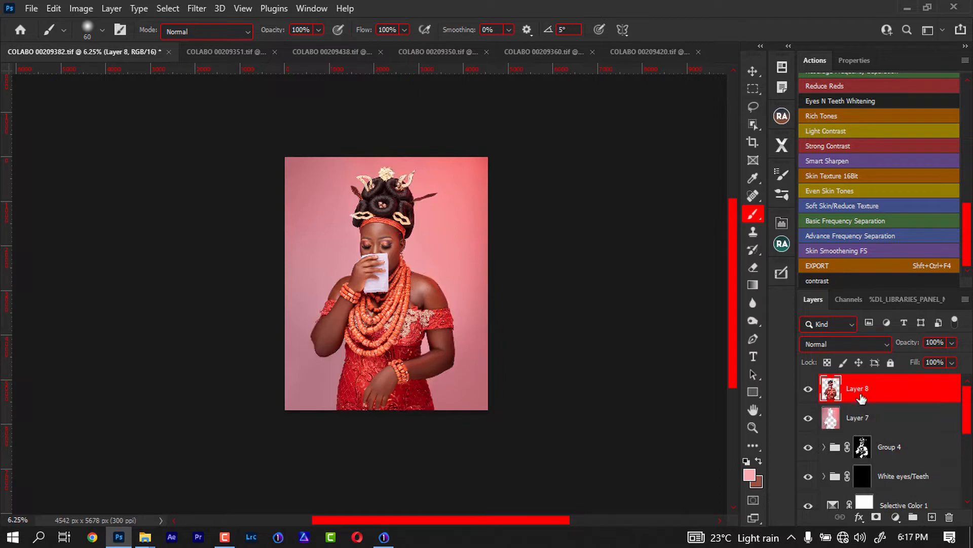
# Place the multicoloured feather image from the BACKGROUND folder directly above Layer 7, behind the cut-out woman, scaled to about 168%.
pyautogui.click(844, 427)
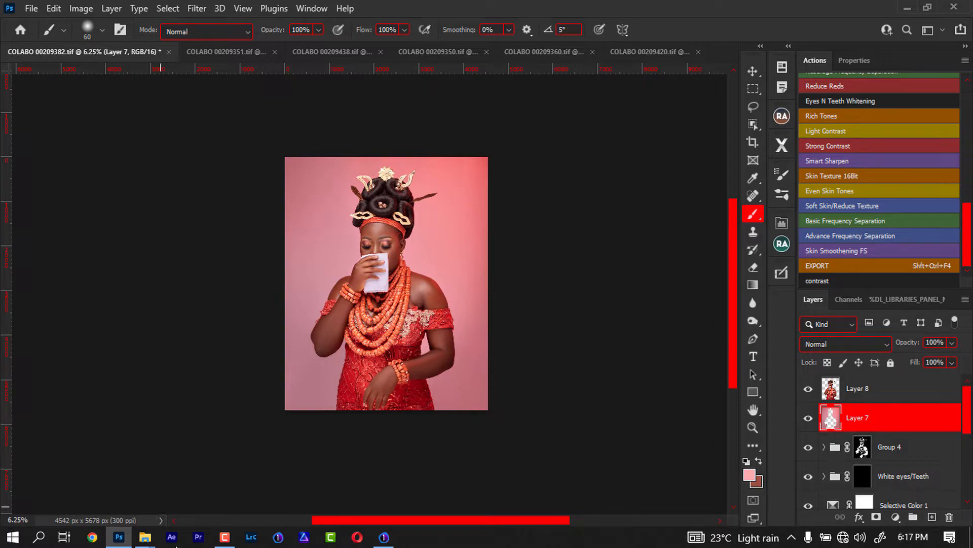
pyautogui.moveTo(145, 537)
pyautogui.click(76, 482)
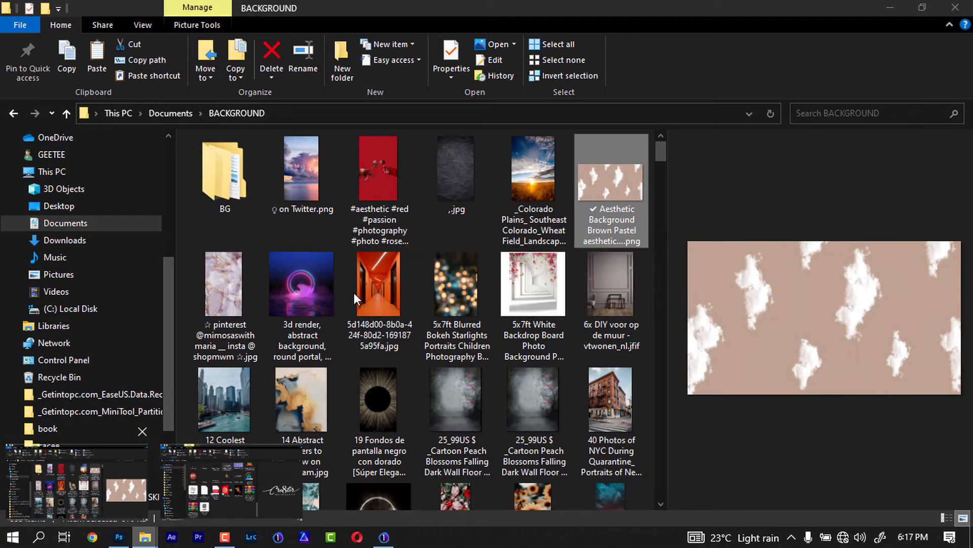
pyautogui.scroll(-10, 364, 284)
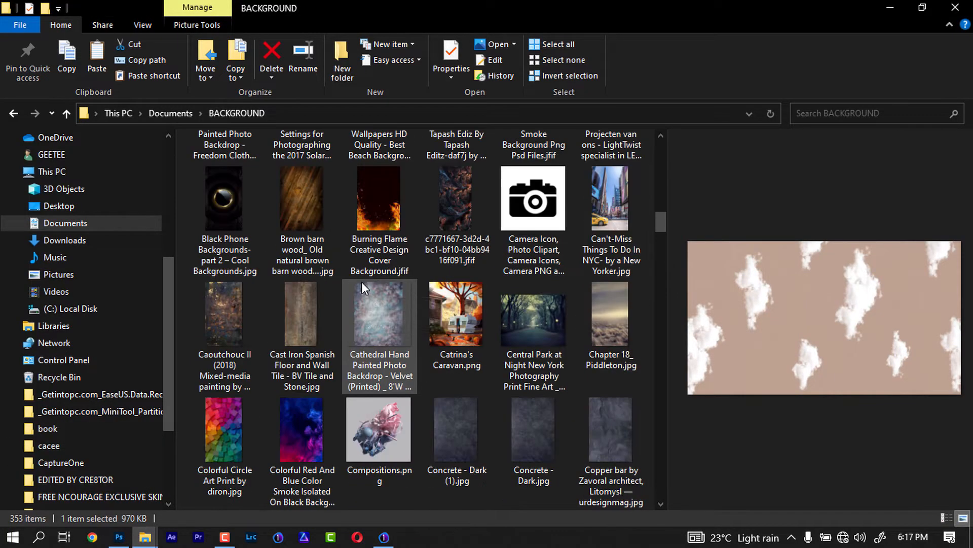
pyautogui.scroll(-8, 362, 284)
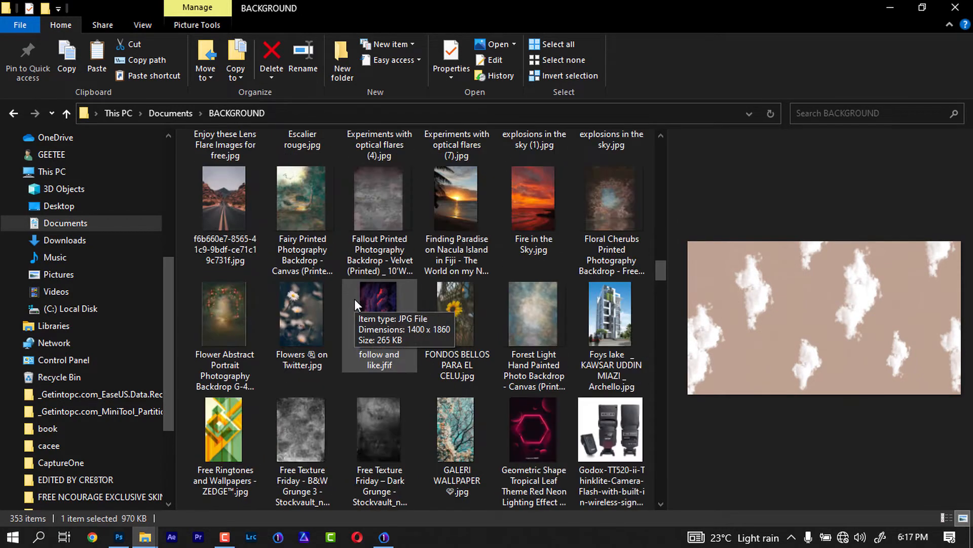
pyautogui.scroll(3, 358, 298)
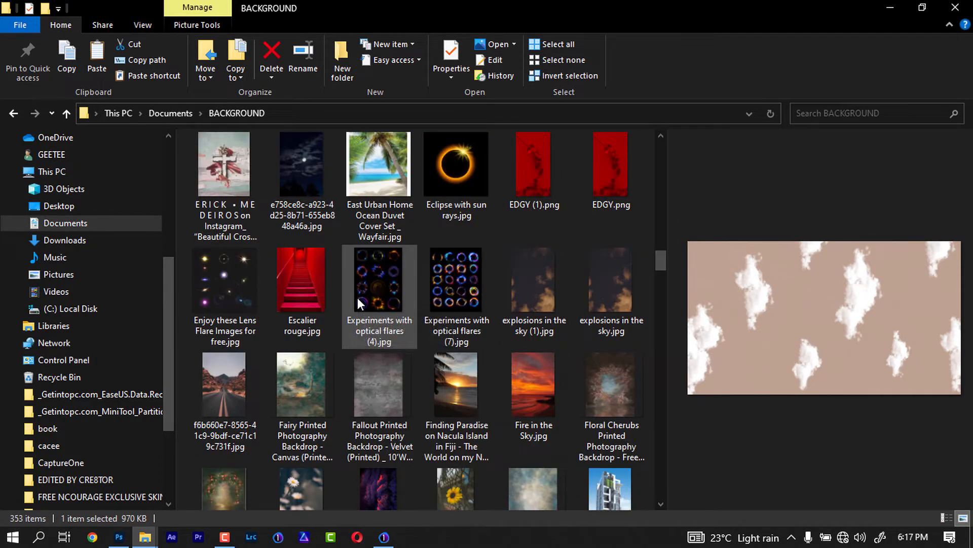
pyautogui.scroll(-3, 357, 297)
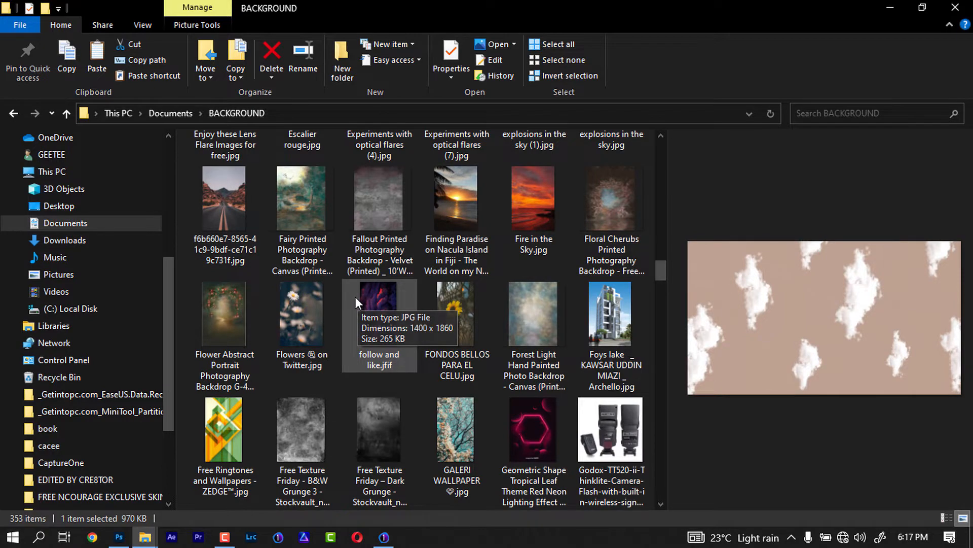
pyautogui.scroll(-10, 356, 303)
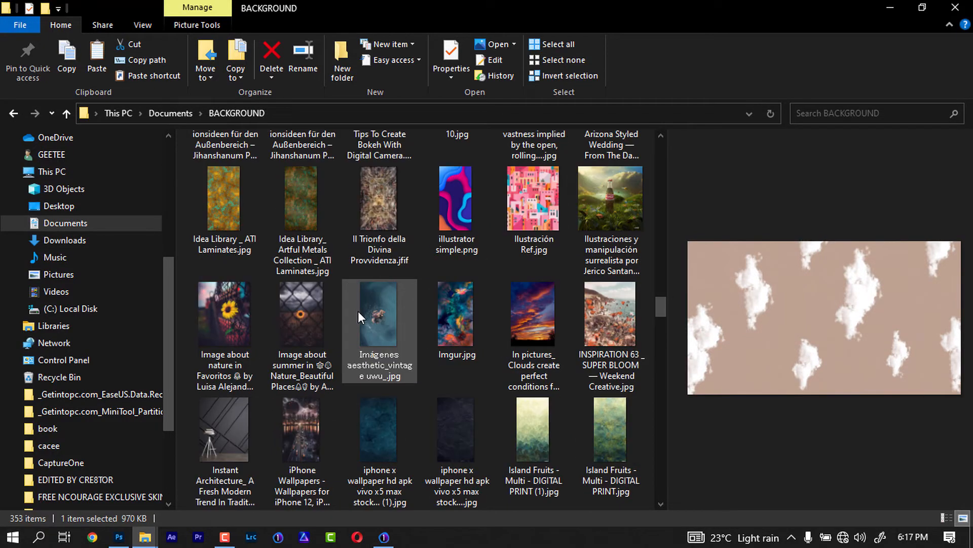
pyautogui.scroll(-8, 361, 315)
pyautogui.scroll(4, 361, 314)
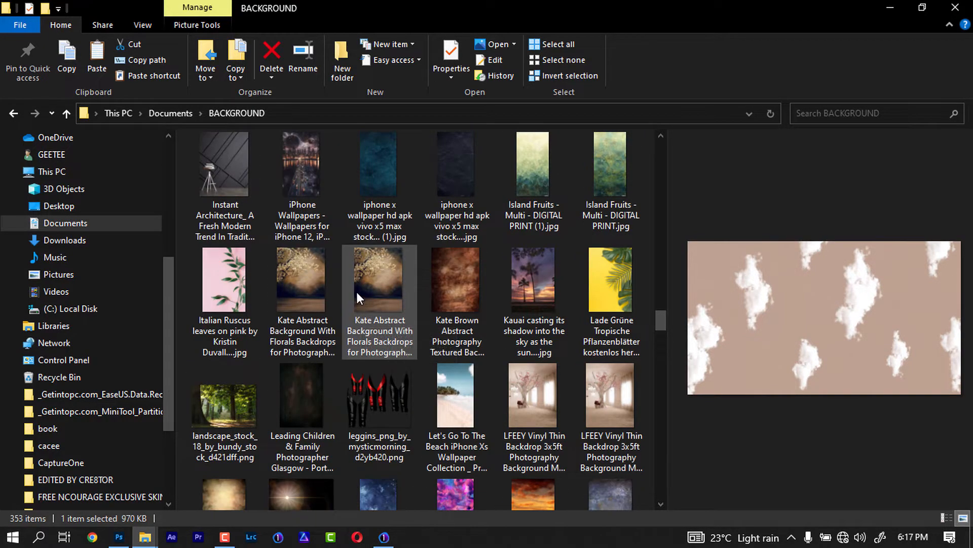
pyautogui.scroll(-10, 363, 299)
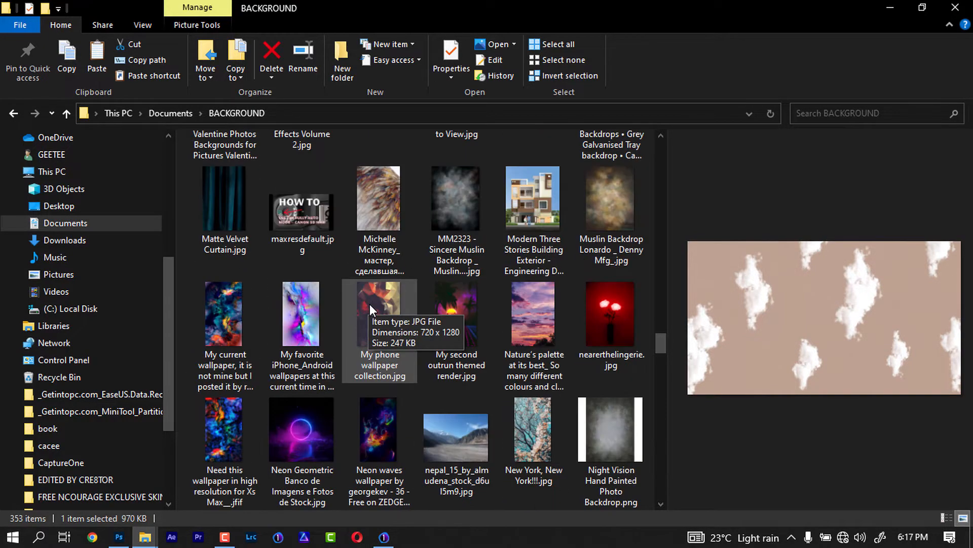
pyautogui.click(377, 197)
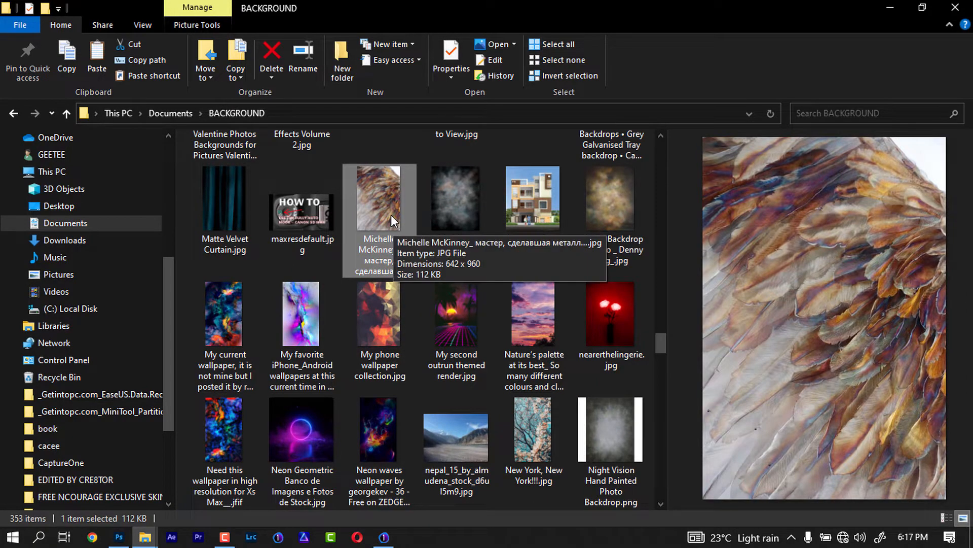
pyautogui.moveTo(390, 204); pyautogui.dragTo(409, 303)
pyautogui.moveTo(446, 372); pyautogui.dragTo(479, 434)
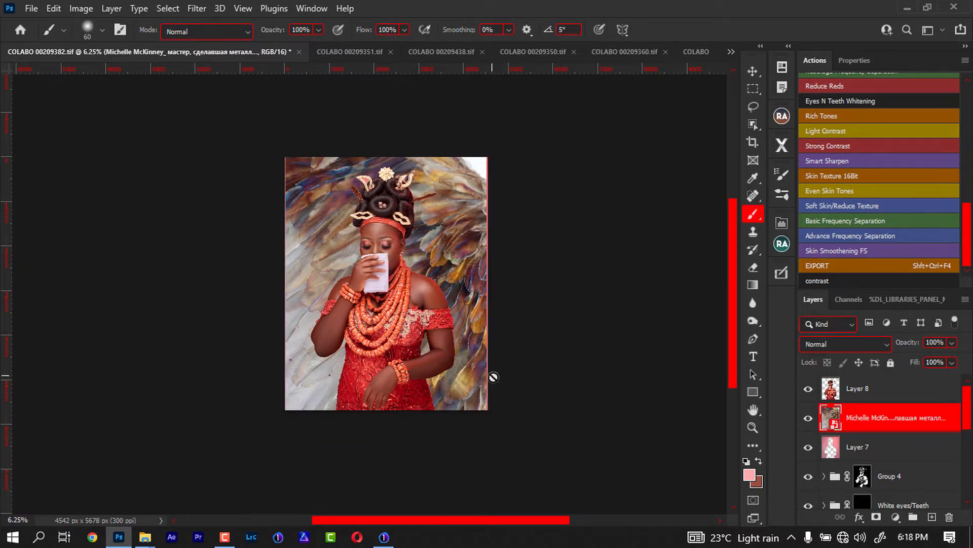
# Enlarge the placed feather image to about 173% so it covers the canvas behind the woman.
pyautogui.hotkey('ctrl', 't')
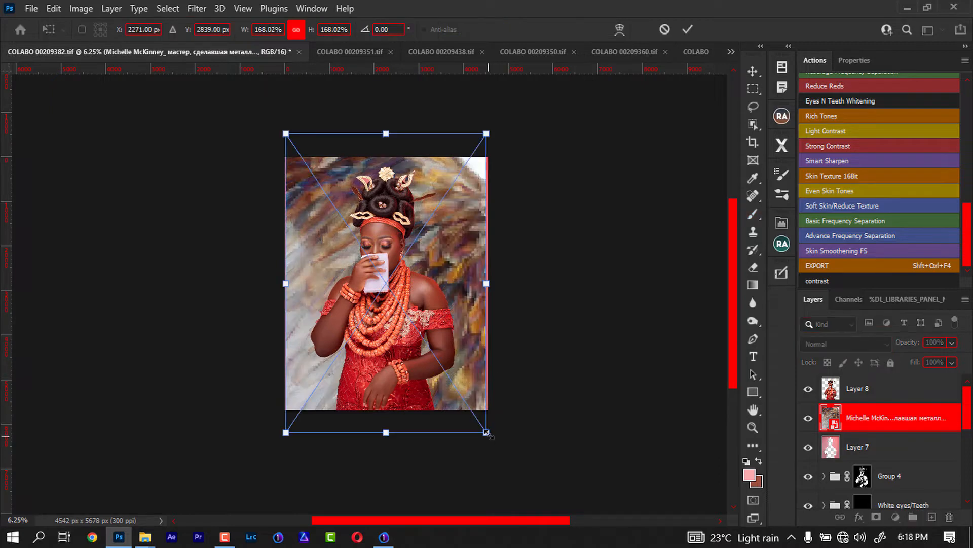
pyautogui.moveTo(488, 434); pyautogui.dragTo(495, 441)
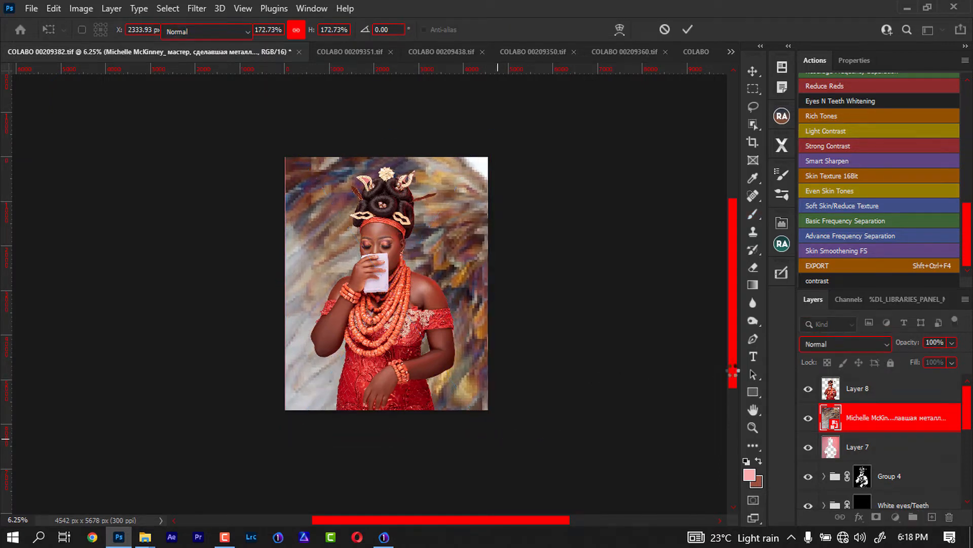
pyautogui.press('Return')
pyautogui.press('b')
# Preview blend modes such as Screen on the feather layer, leave it at Normal, and delete the layer.
pyautogui.click(855, 343)
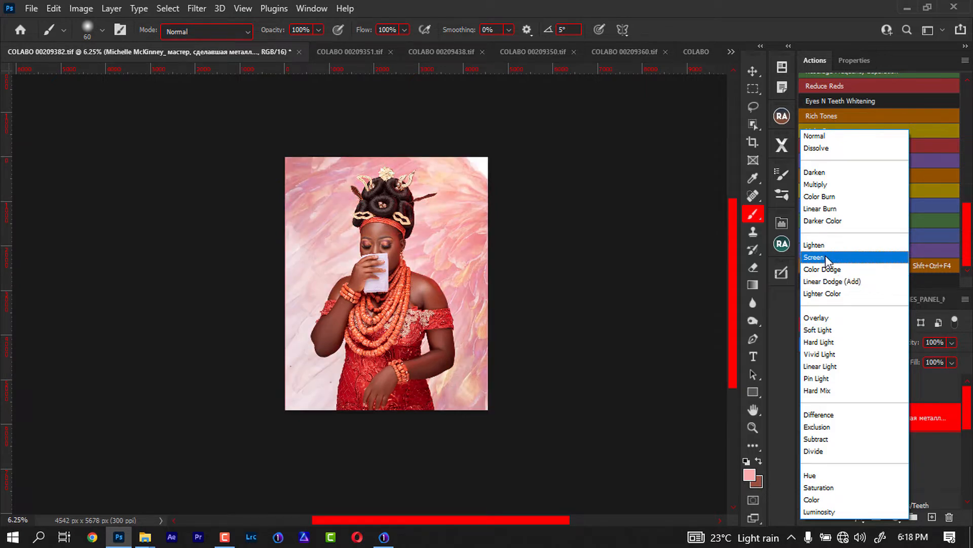
pyautogui.click(935, 422)
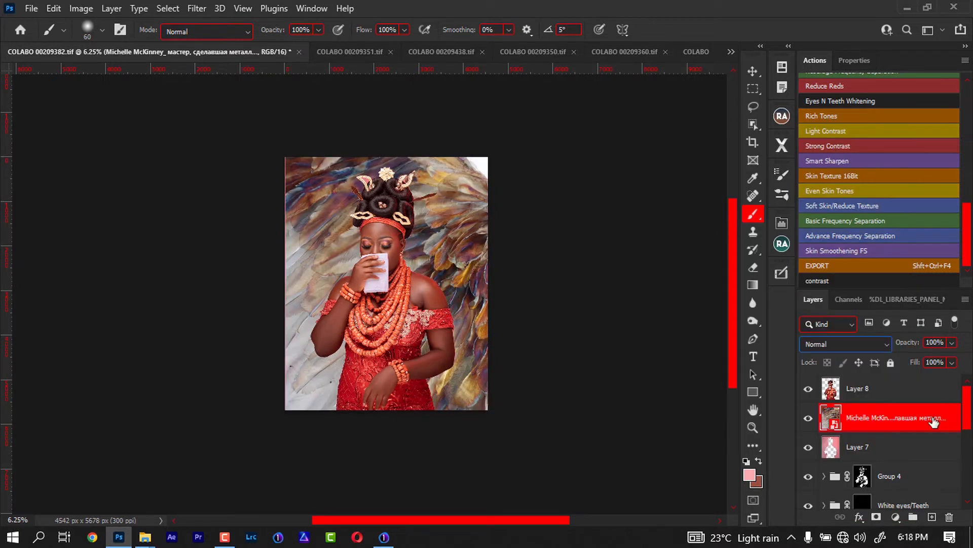
pyautogui.press('Delete')
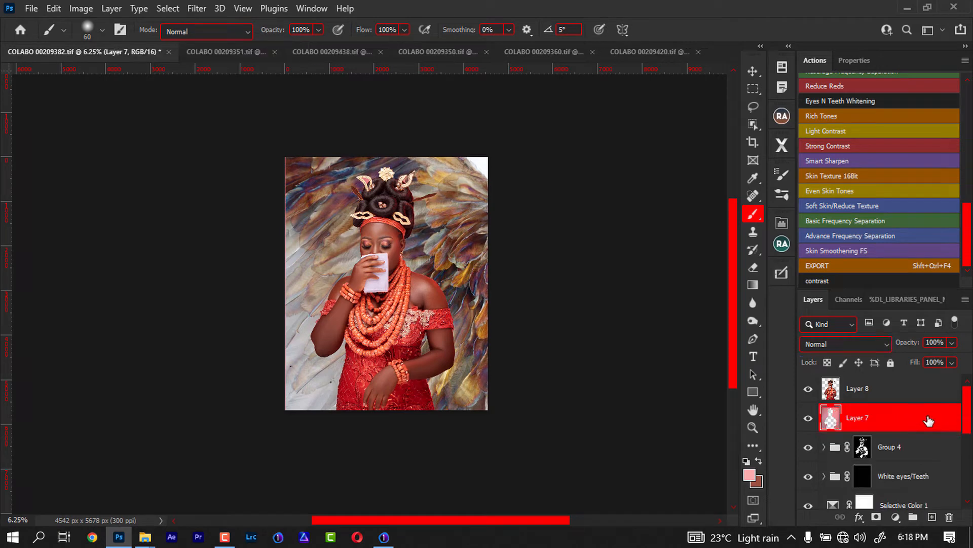
# Place the Red Texture Fabric image from the BACKGROUND folder directly above Layer 7 and scale it to about 219% to cover the canvas.
pyautogui.click(145, 537)
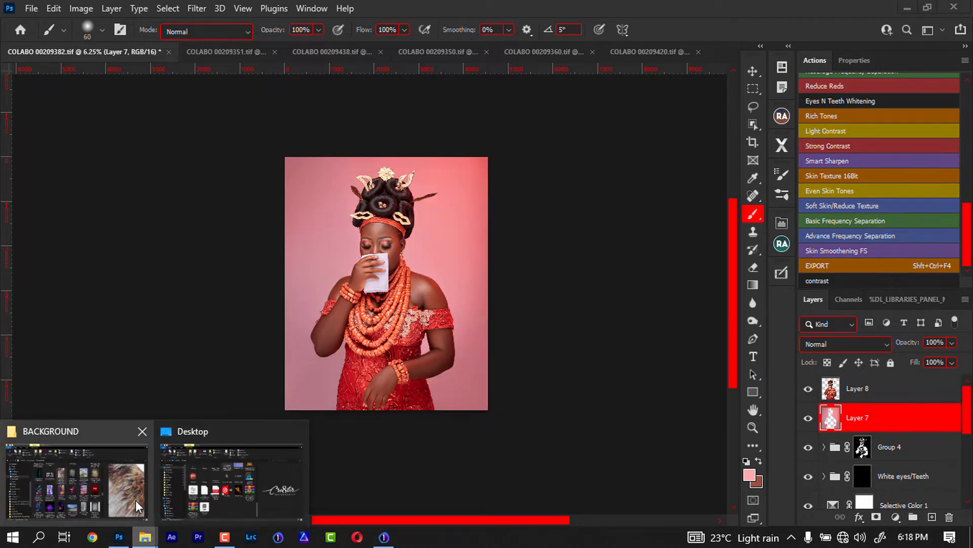
pyautogui.click(76, 479)
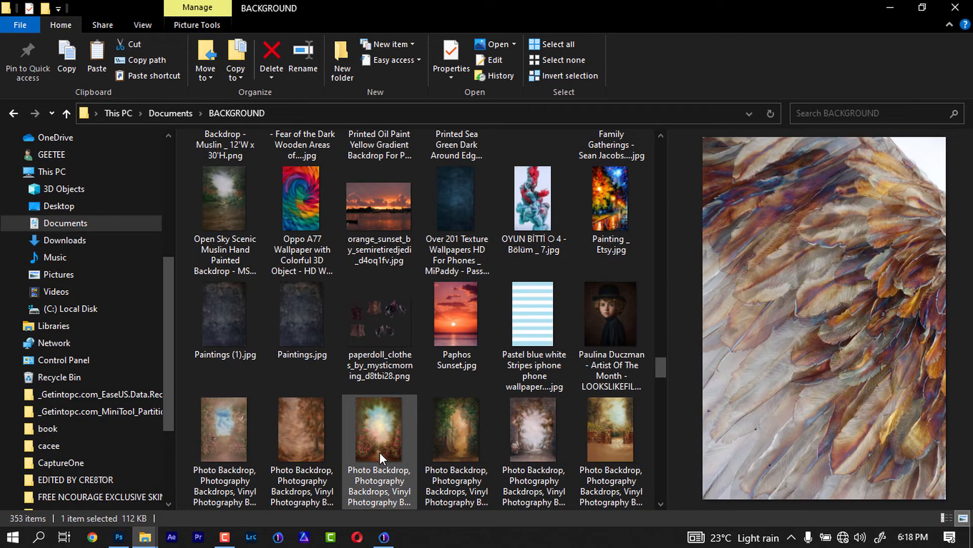
pyautogui.scroll(-5, 379, 452)
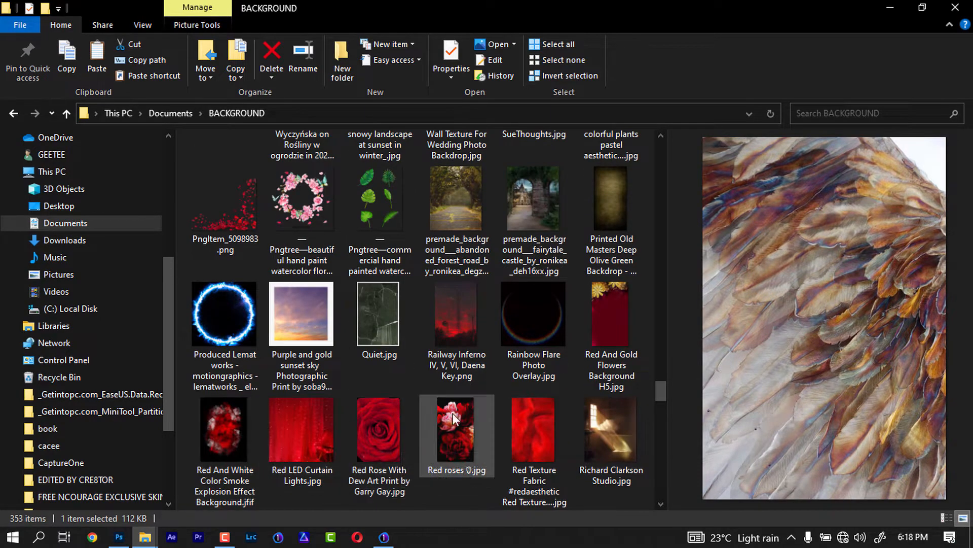
pyautogui.click(529, 418)
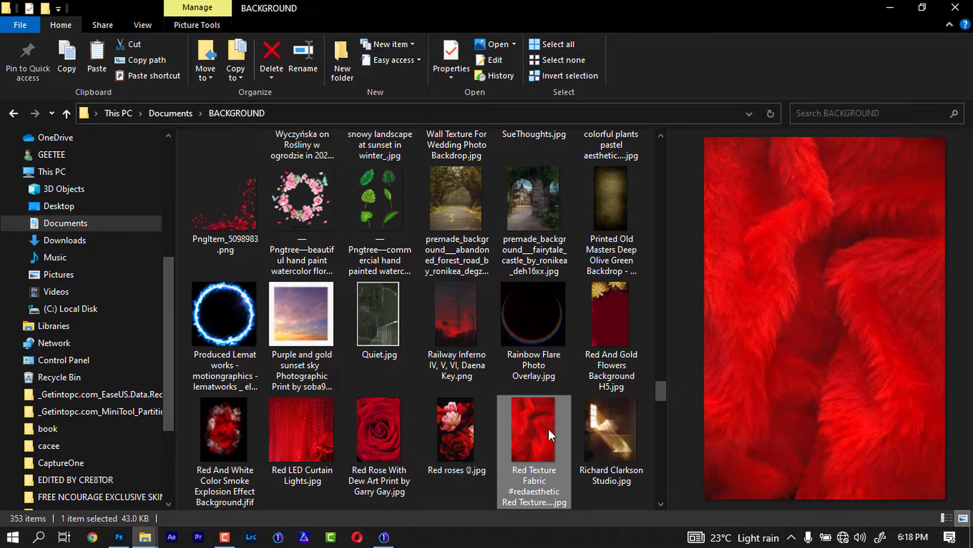
pyautogui.moveTo(540, 421); pyautogui.dragTo(350, 366)
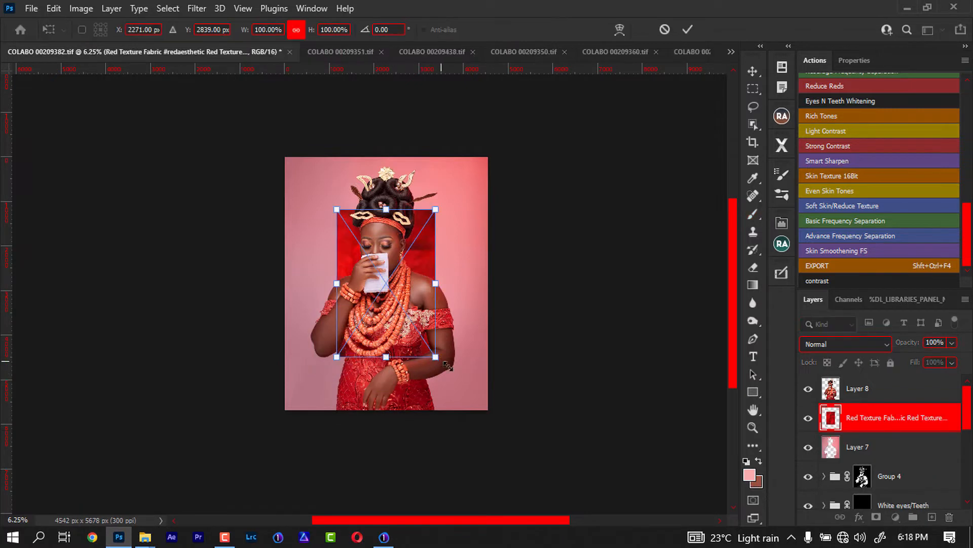
pyautogui.moveTo(443, 363); pyautogui.dragTo(496, 446)
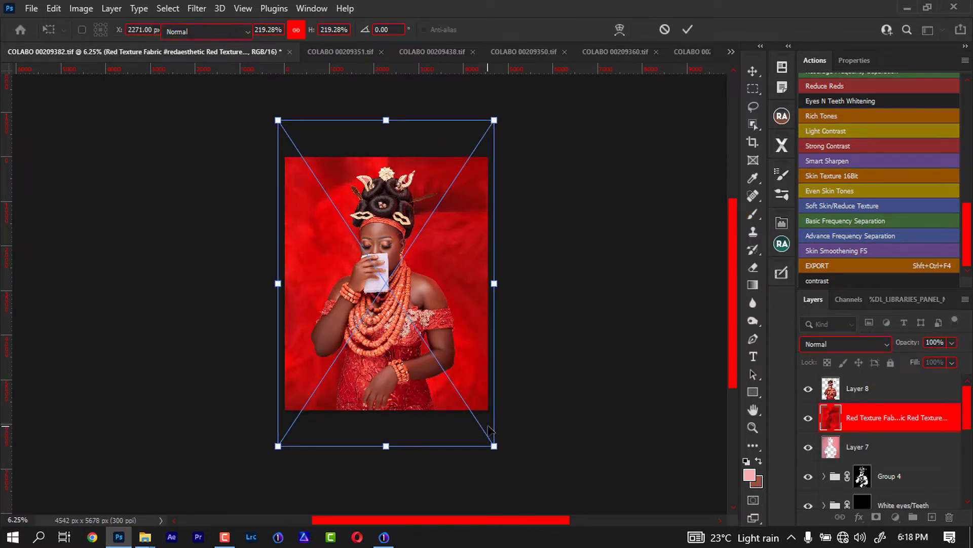
pyautogui.press('Return')
pyautogui.press('b')
# Try the red fabric layer in Multiply mode at about 61% opacity, and delete the layer.
pyautogui.click(857, 344)
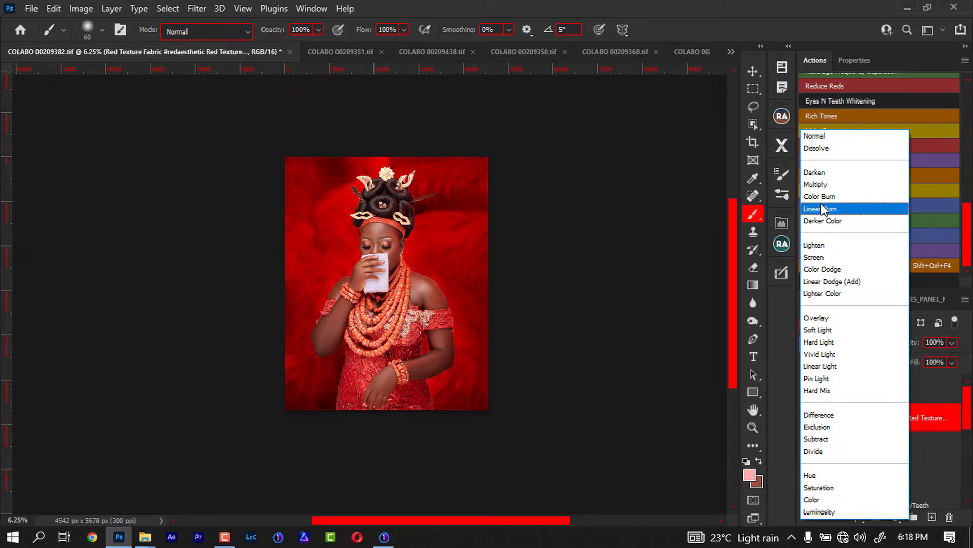
pyautogui.click(819, 184)
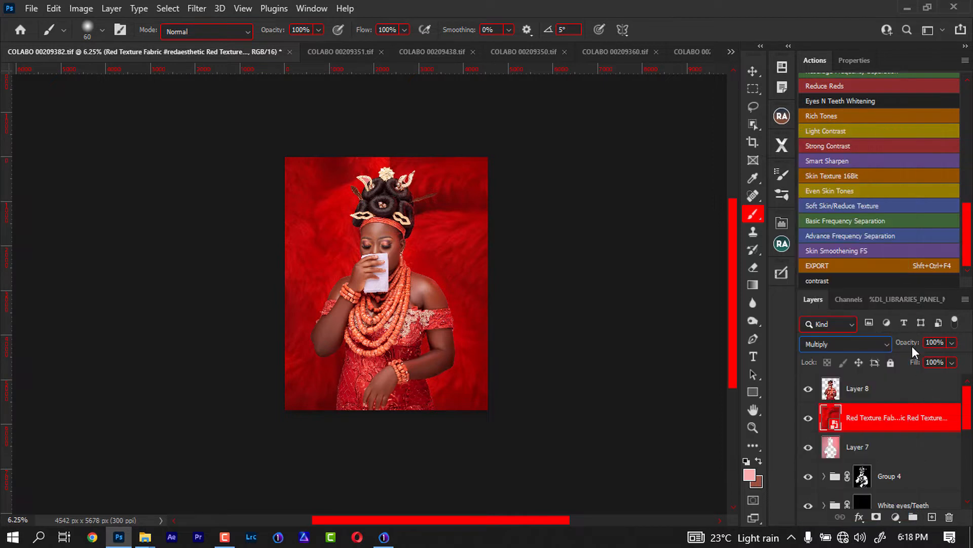
pyautogui.moveTo(911, 346); pyautogui.dragTo(885, 348)
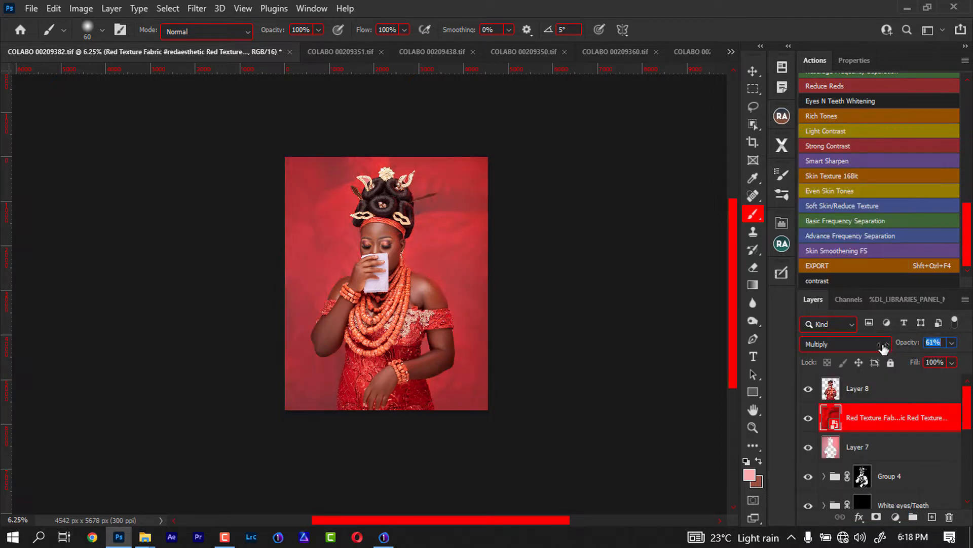
pyautogui.moveTo(904, 427); pyautogui.dragTo(949, 517)
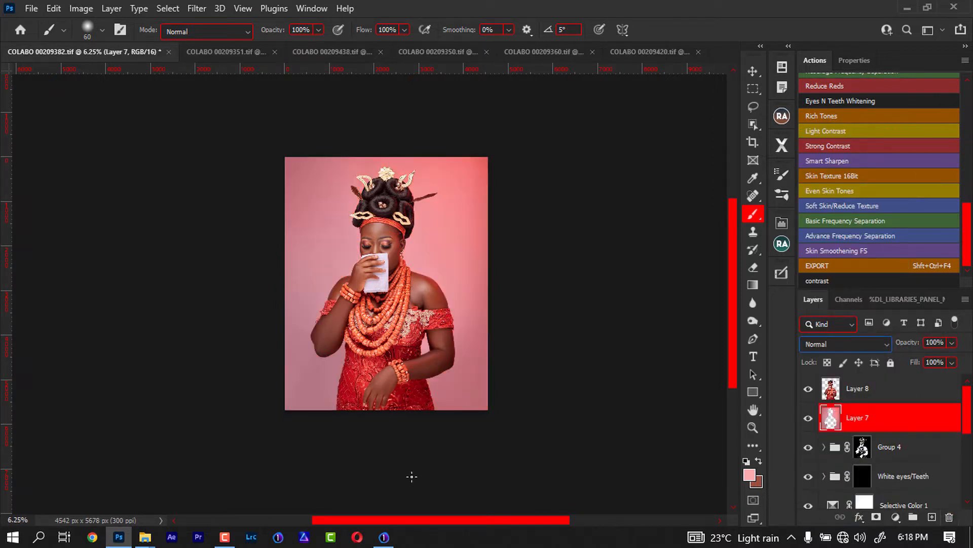
# Switch to File Explorer and browse the BACKGROUND folder for another backdrop, previewing the sunset clouds image.
pyautogui.moveTo(146, 537)
pyautogui.click(142, 512)
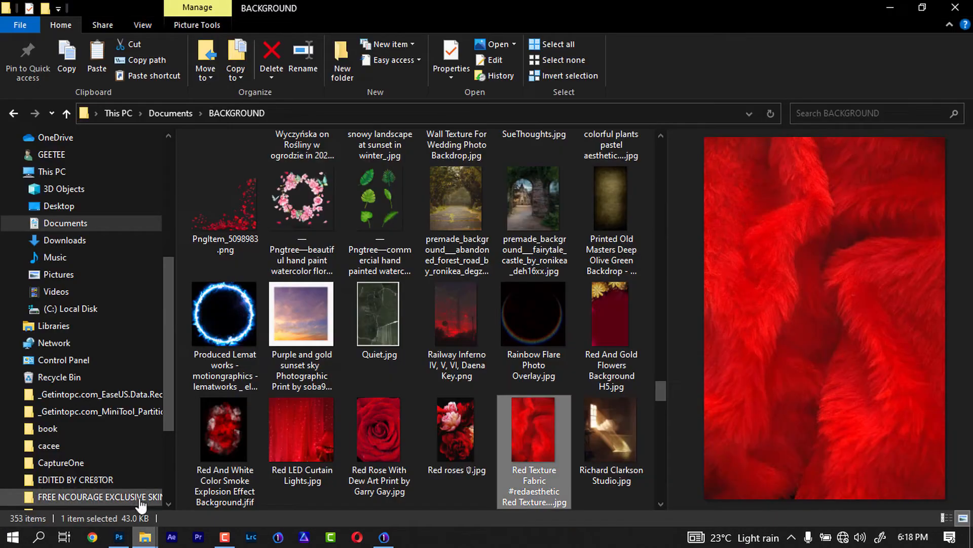
pyautogui.scroll(-5, 376, 447)
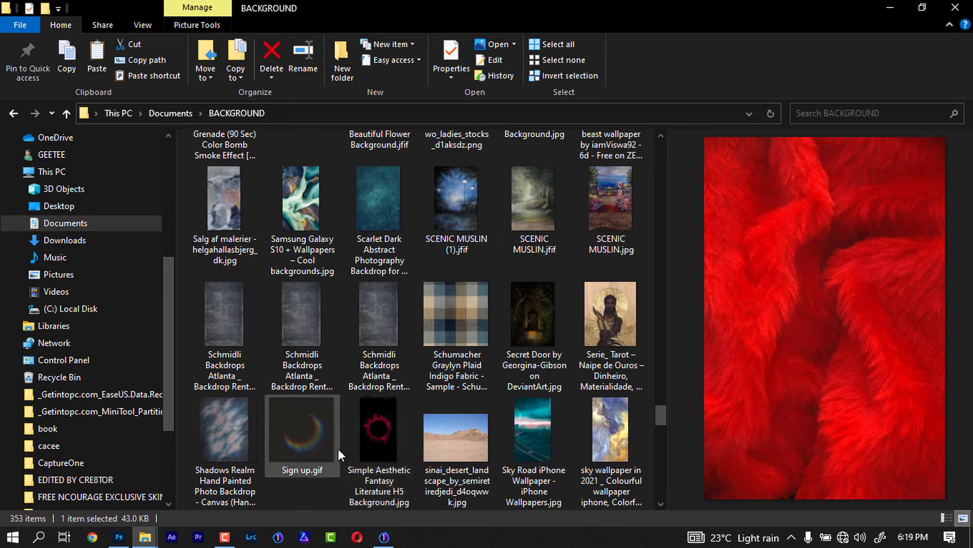
pyautogui.scroll(-5, 481, 454)
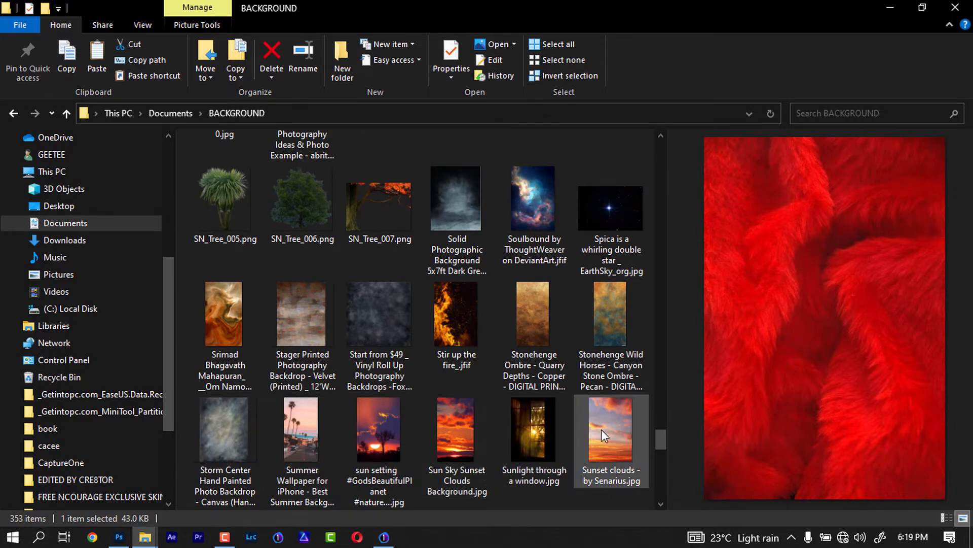
pyautogui.moveTo(607, 421)
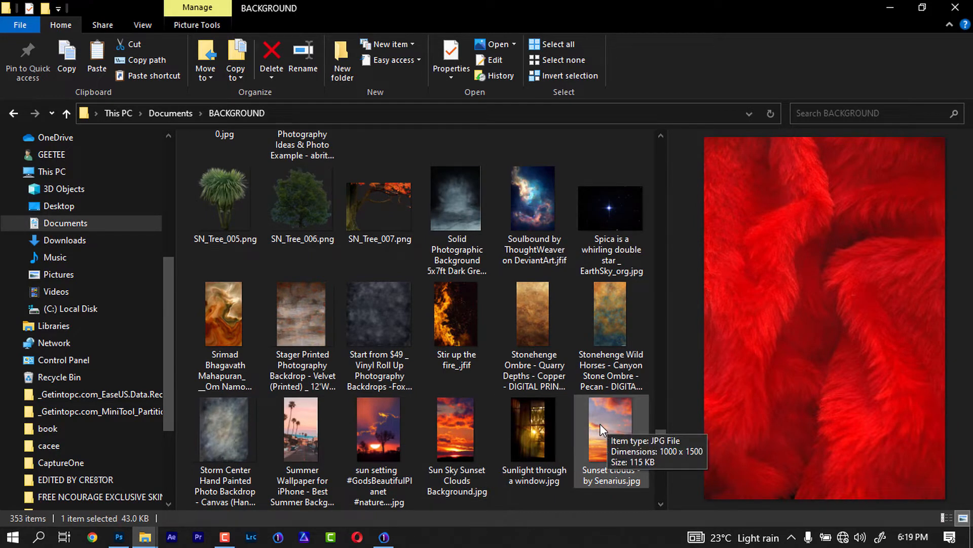
pyautogui.click(609, 441)
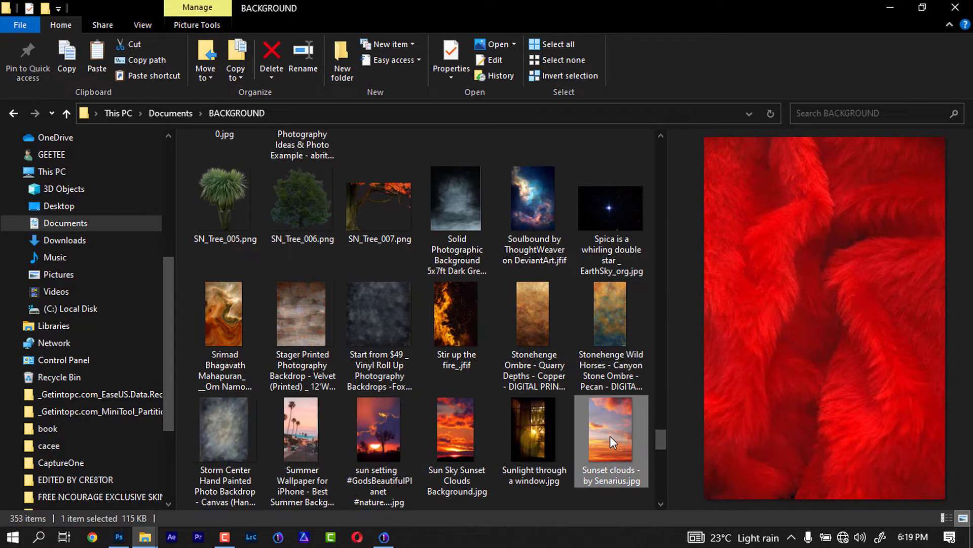
pyautogui.scroll(10, 482, 336)
pyautogui.scroll(10, 482, 345)
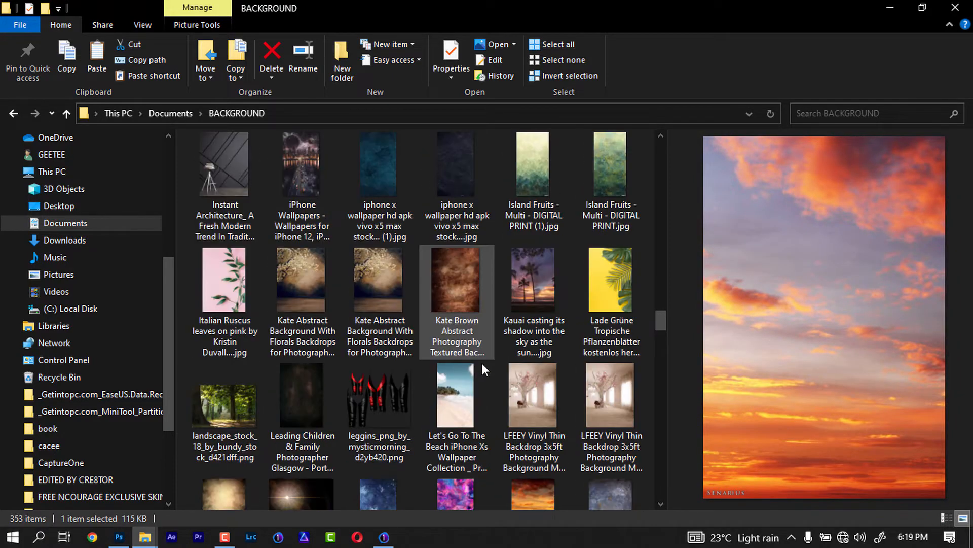
pyautogui.scroll(10, 434, 358)
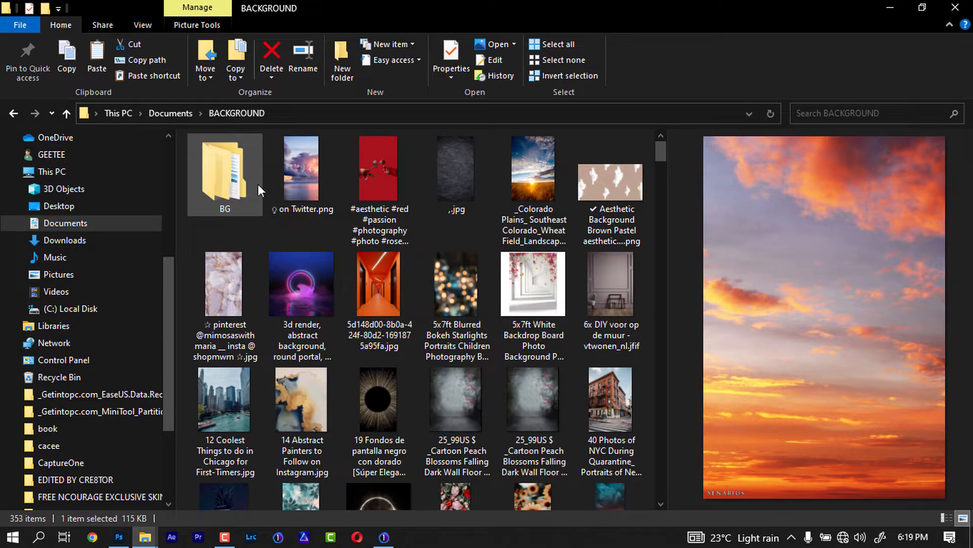
# Open the grundge folder inside BG and select the angel painting b8728cec34162f408f04af8f5ec618fb.jpg.
pyautogui.doubleClick(217, 175)
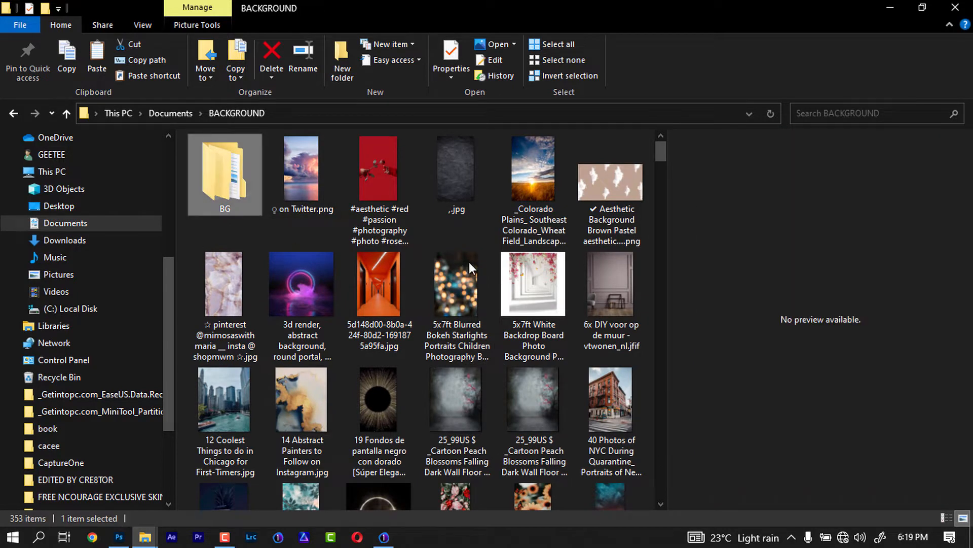
pyautogui.press('super+Down')
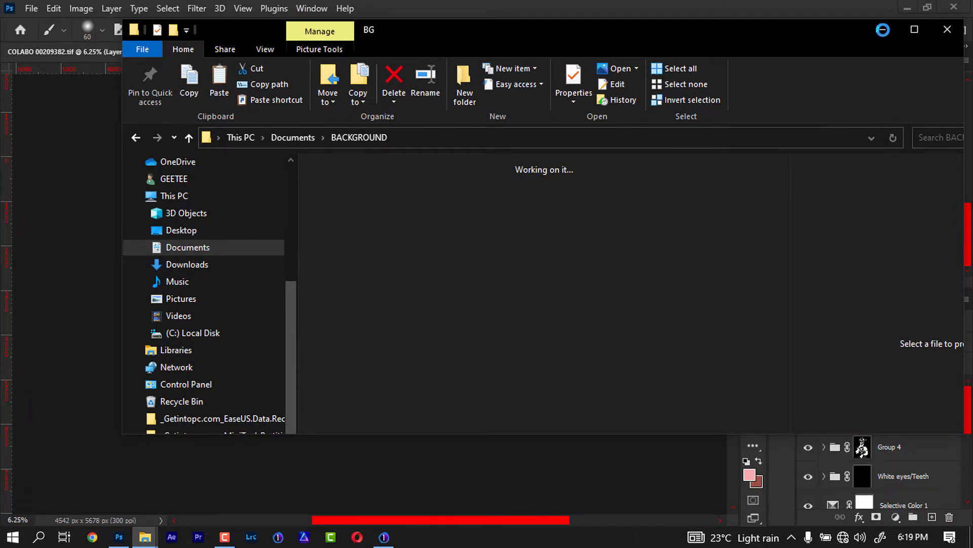
pyautogui.press('super+Up')
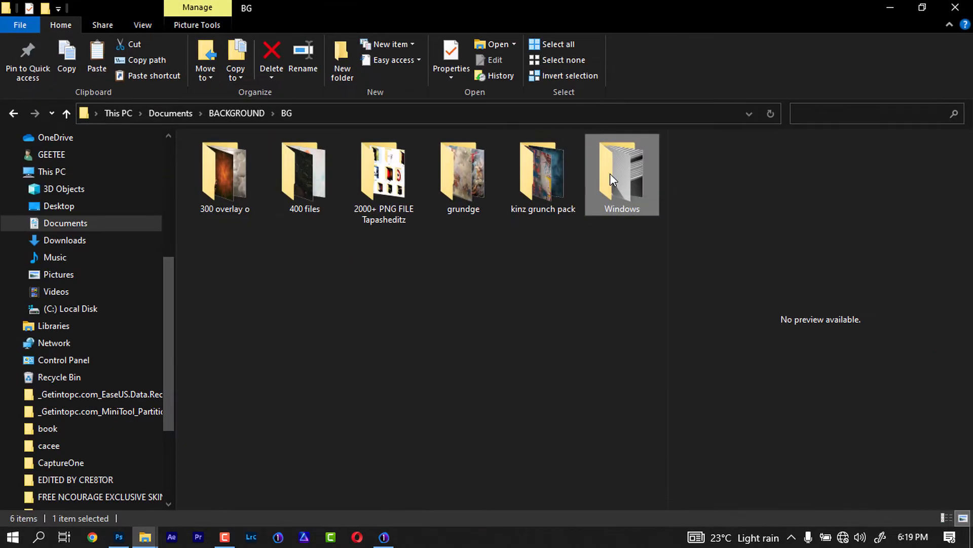
pyautogui.click(470, 177)
pyautogui.doubleClick(474, 178)
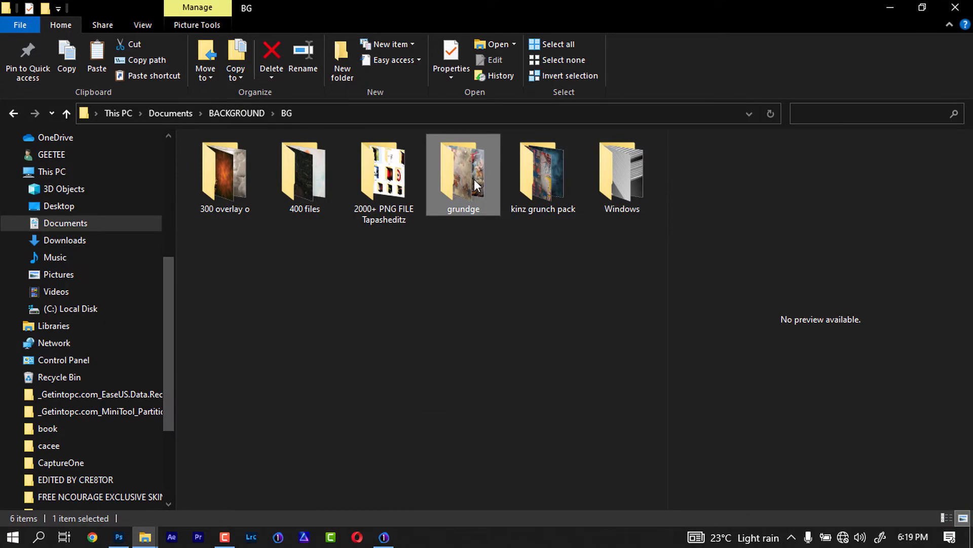
pyautogui.scroll(-5, 549, 303)
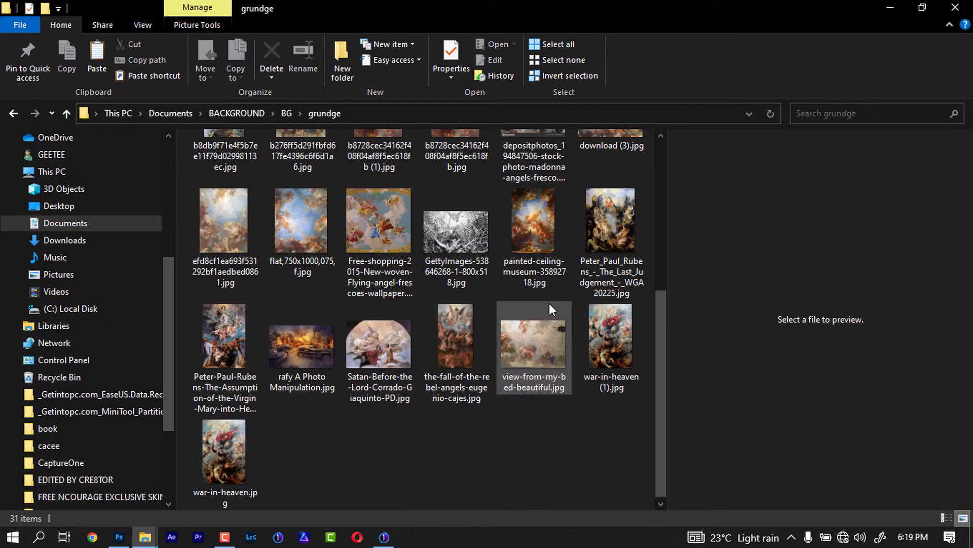
pyautogui.scroll(5, 550, 303)
pyautogui.click(472, 384)
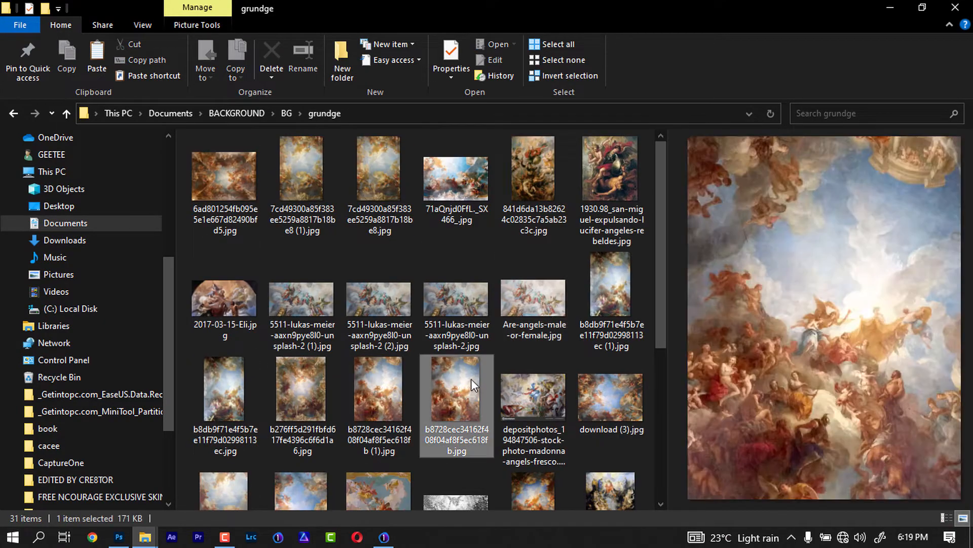
# Place the selected painting directly above Layer 7 in COLABO 00209382.tif and scale it to about 121% to cover the canvas.
pyautogui.moveTo(471, 386); pyautogui.dragTo(365, 329)
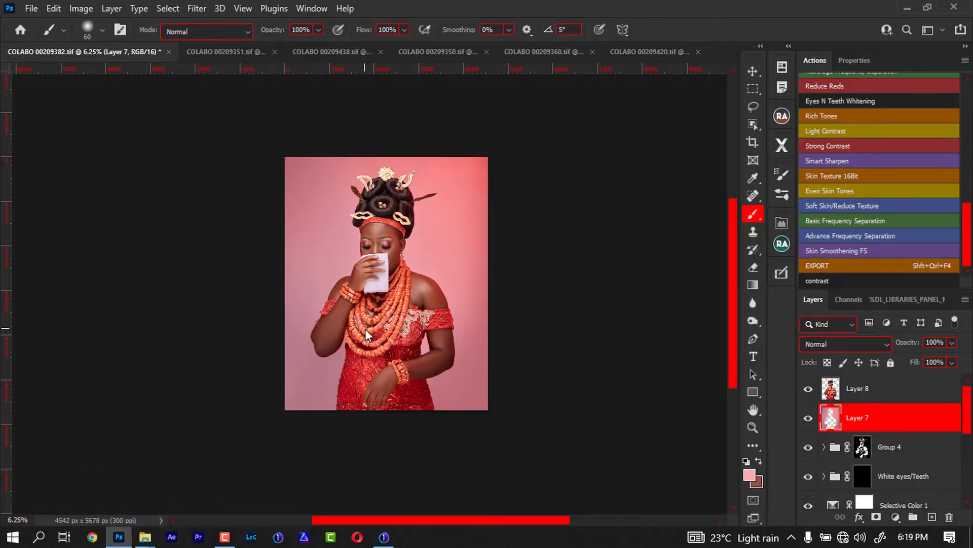
pyautogui.moveTo(487, 415); pyautogui.dragTo(495, 427)
pyautogui.press('Return')
pyautogui.press('b')
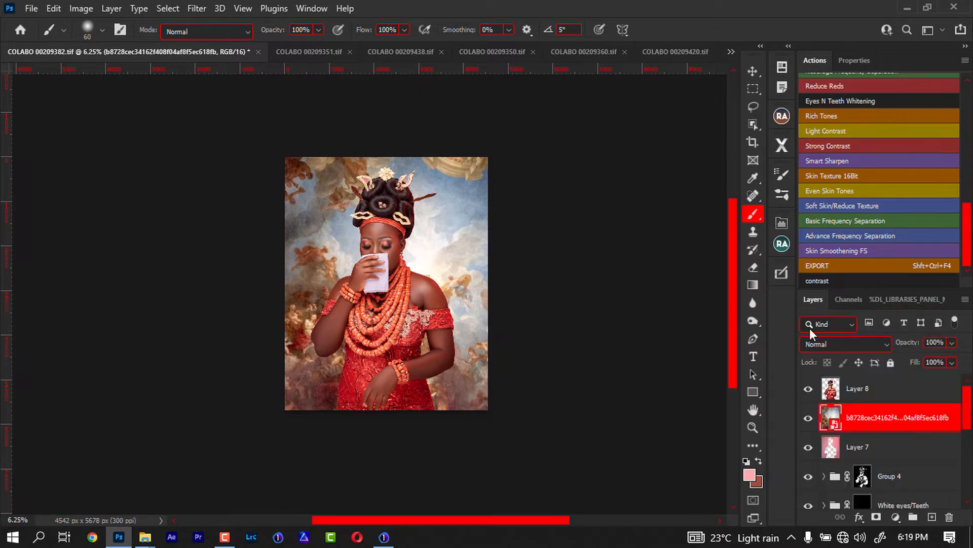
# Blend the painting layer in Soft Light mode, and duplicate it with the copy set to Luminosity.
pyautogui.click(817, 345)
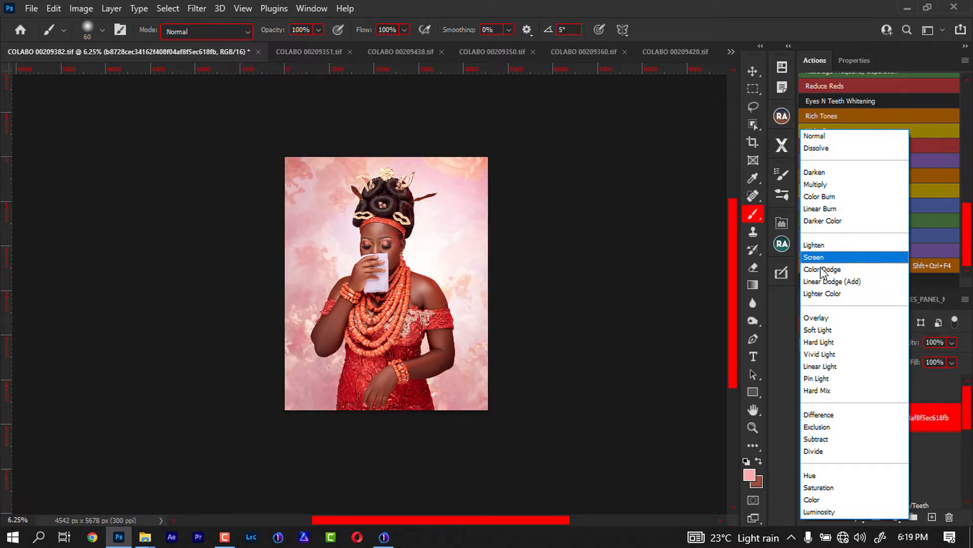
pyautogui.click(818, 330)
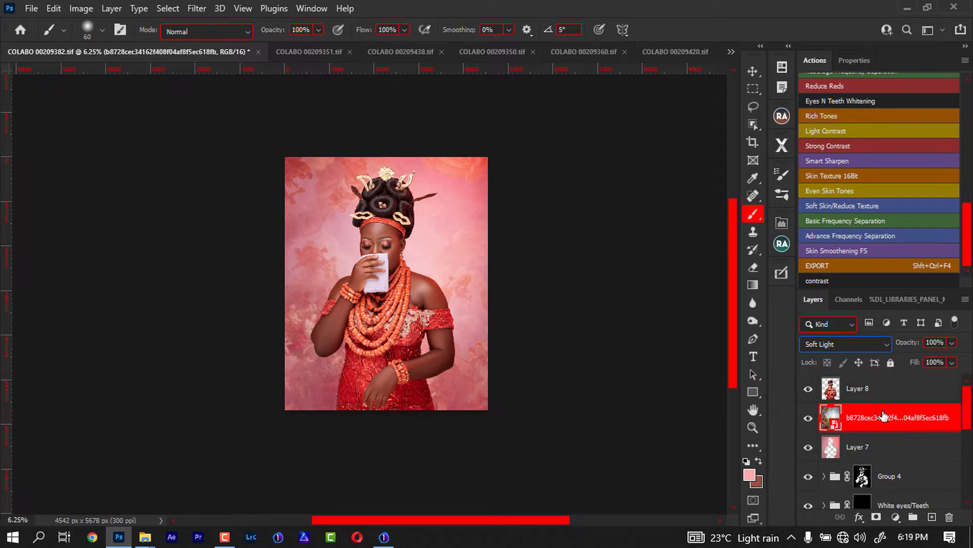
pyautogui.hotkey('ctrl', 'j')
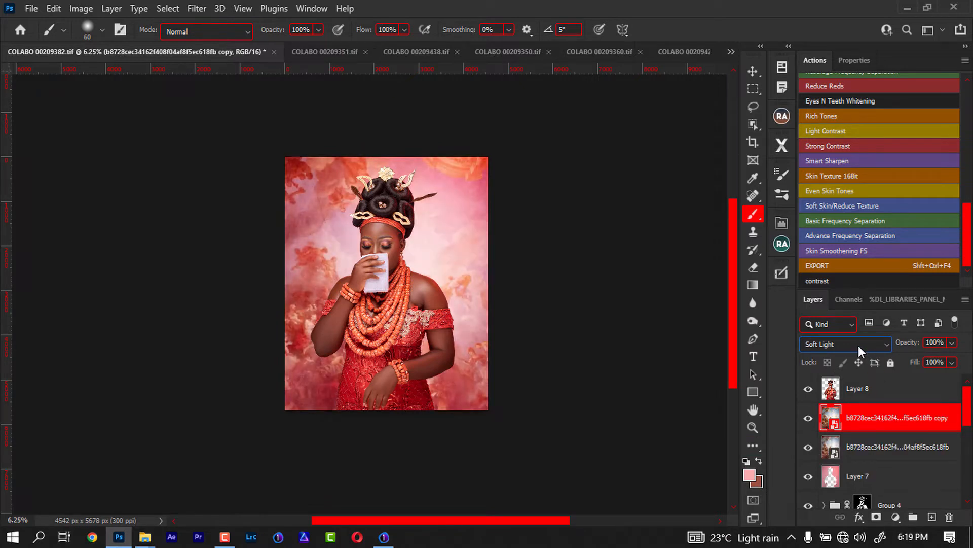
pyautogui.click(859, 345)
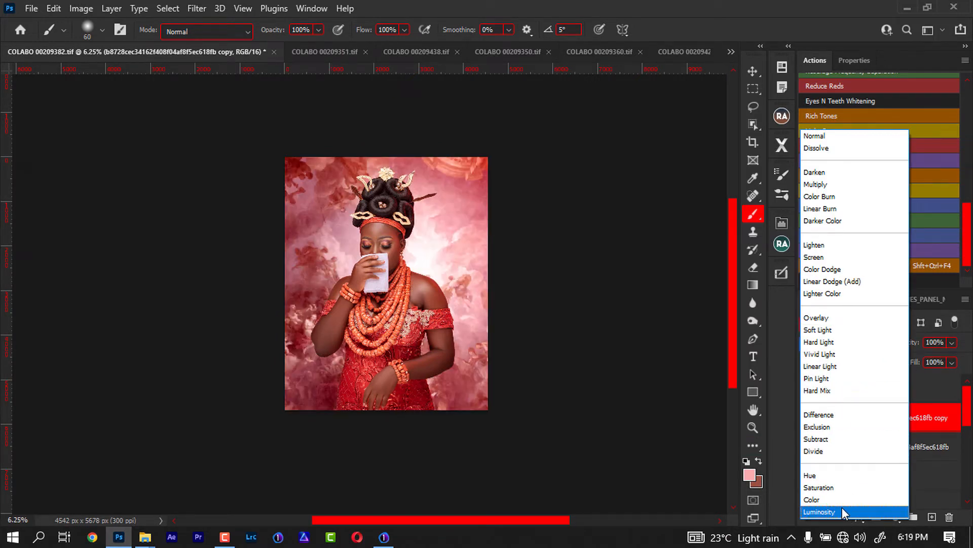
pyautogui.click(844, 512)
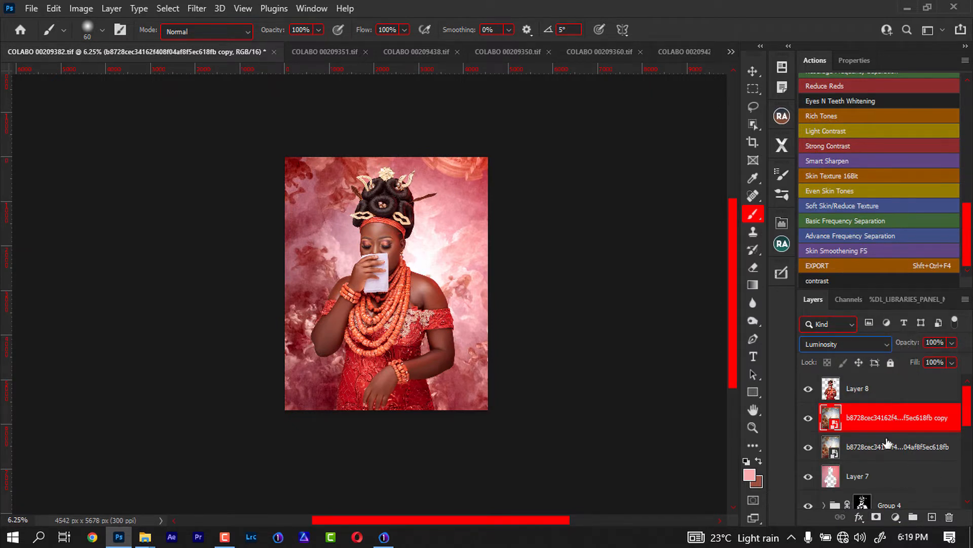
# Try flipping the Luminosity painting copy vertically and horizontally and shifting it slightly to the right.
pyautogui.hotkey('ctrl', 't')
pyautogui.rightClick(452, 273)
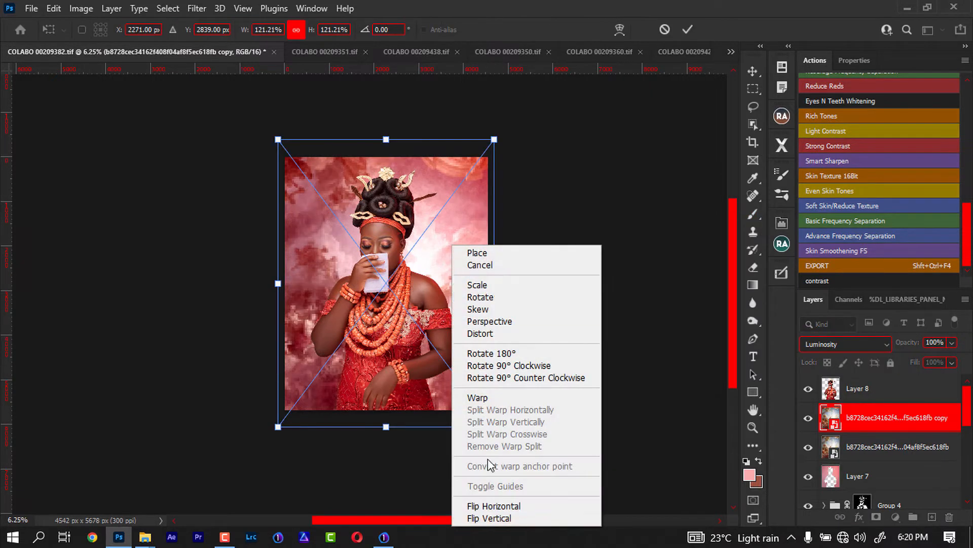
pyautogui.click(490, 518)
pyautogui.rightClick(427, 244)
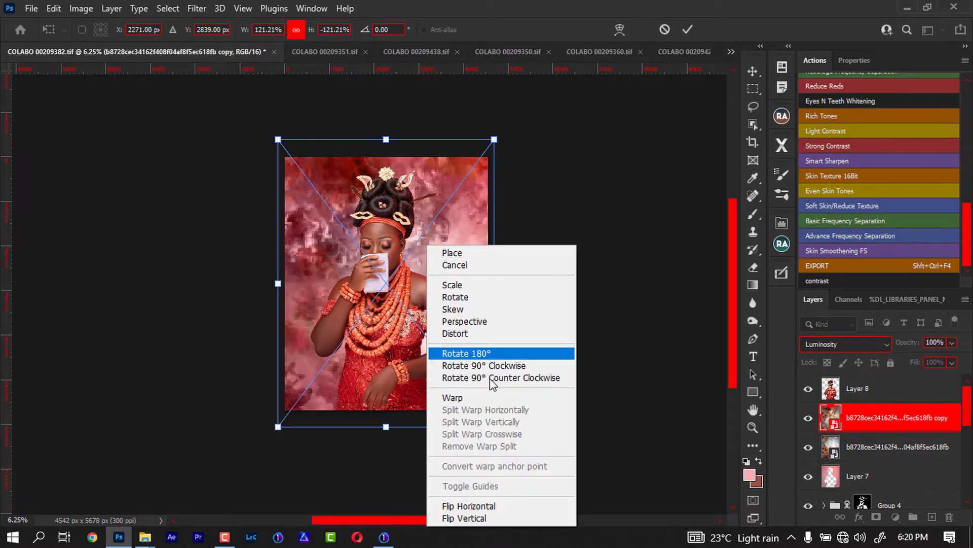
pyautogui.click(484, 506)
pyautogui.moveTo(411, 280); pyautogui.dragTo(418, 279)
pyautogui.press('Return')
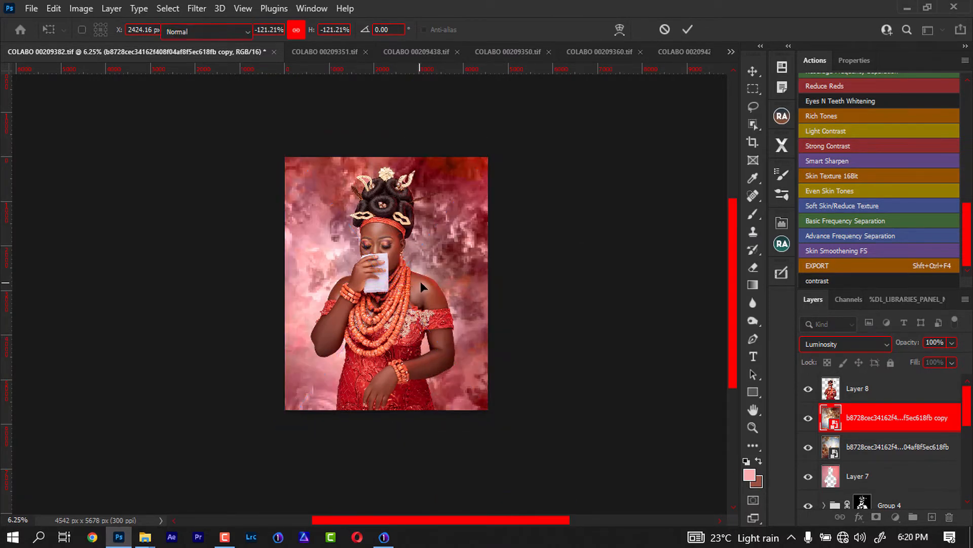
pyautogui.press('b')
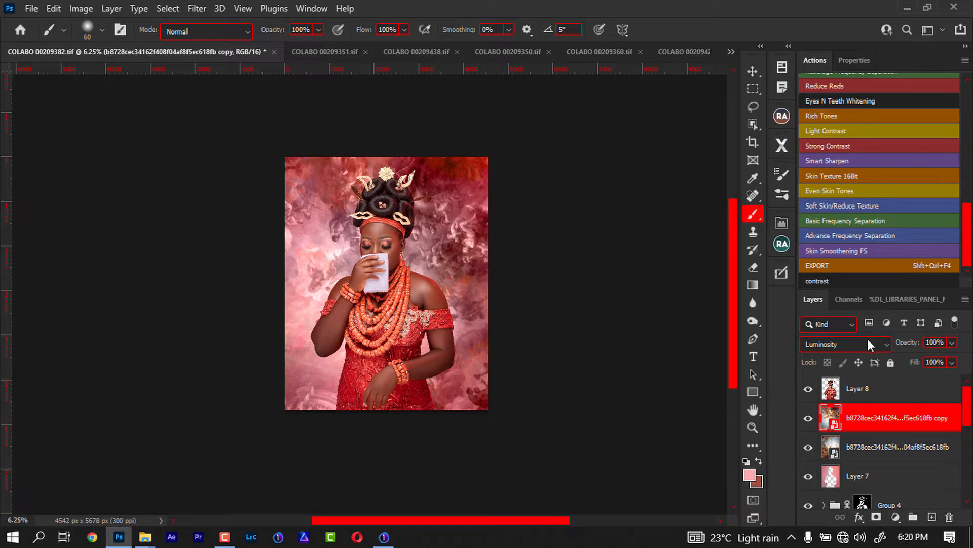
# Try the flipped painting copy at about 53% opacity, and undo both the opacity change and the flip.
pyautogui.moveTo(902, 342); pyautogui.dragTo(872, 348)
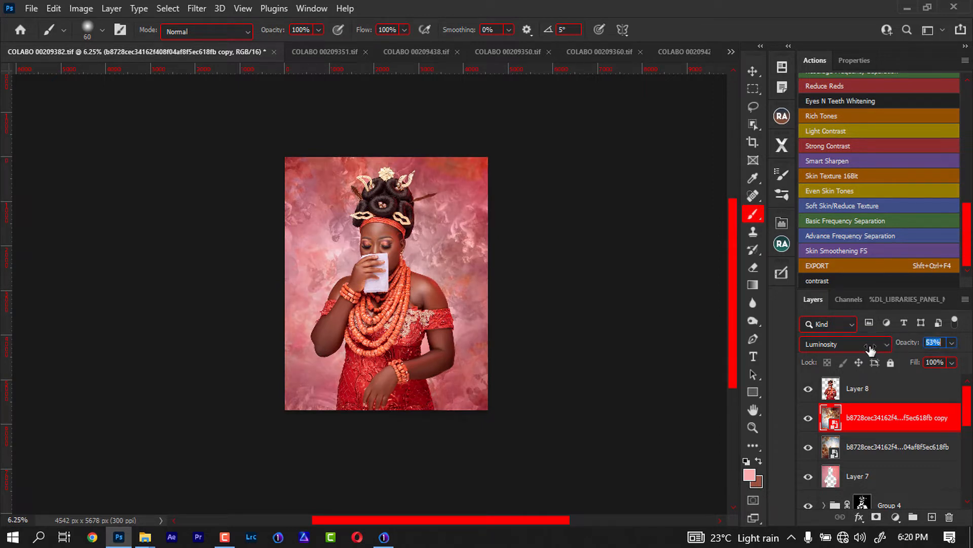
pyautogui.moveTo(871, 348); pyautogui.dragTo(870, 349)
pyautogui.hotkey('ctrl', 'z')
pyautogui.hotkey('ctrl', 'z')
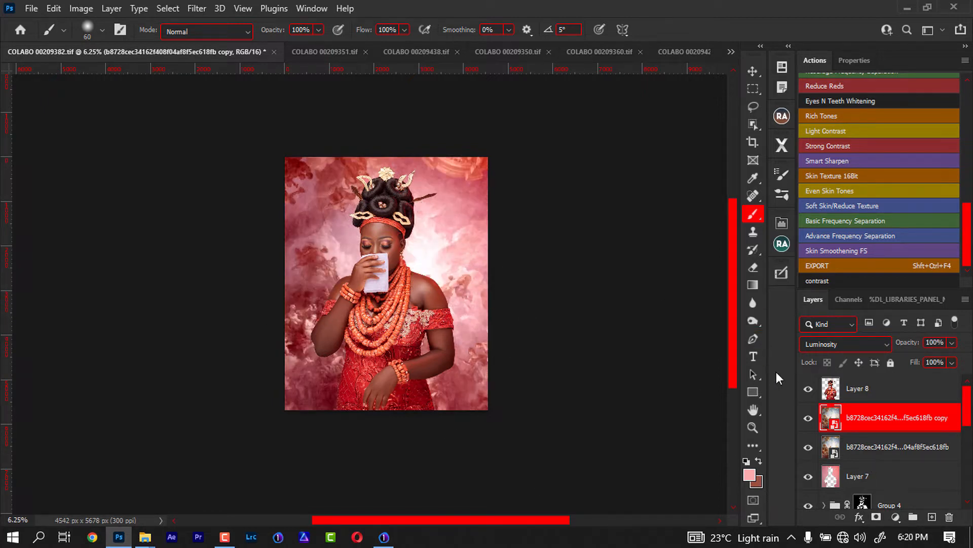
# Lower the Luminosity painting copy's opacity to about 56% and select Layer 8.
pyautogui.moveTo(907, 348); pyautogui.dragTo(883, 346)
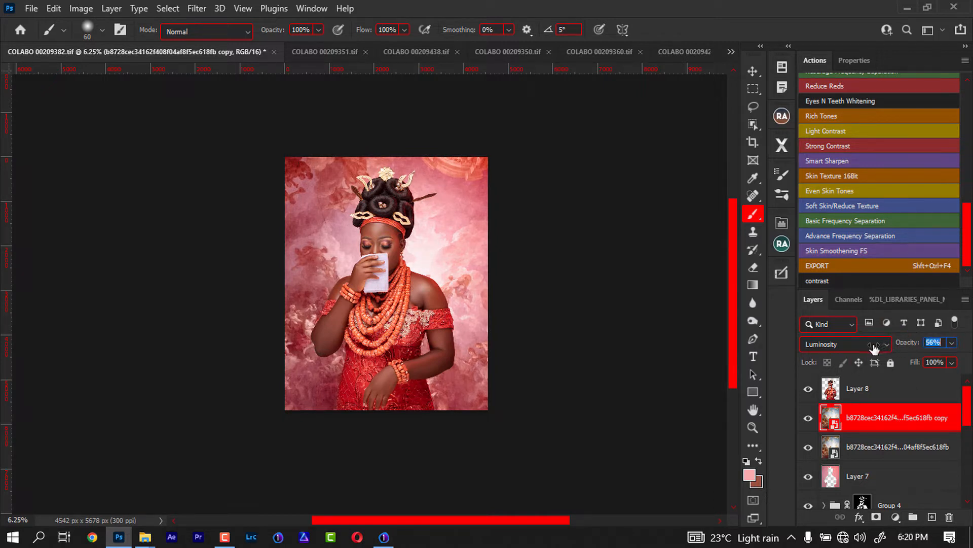
pyautogui.click(873, 398)
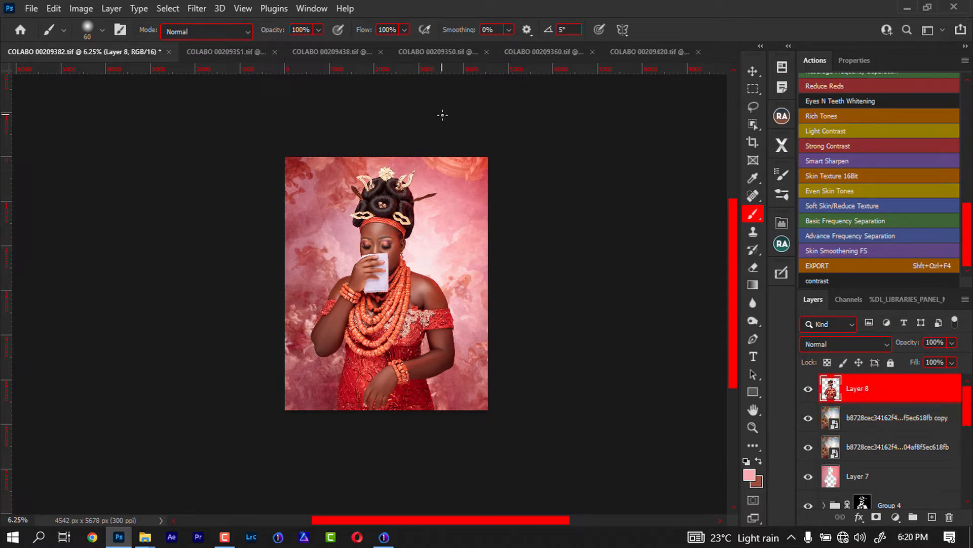
# Bring the cut-out woman on Layer 1 of COLABO 00209351.tif into COLABO 00209382.tif, above Layer 8 and beside the first woman.
pyautogui.click(329, 53)
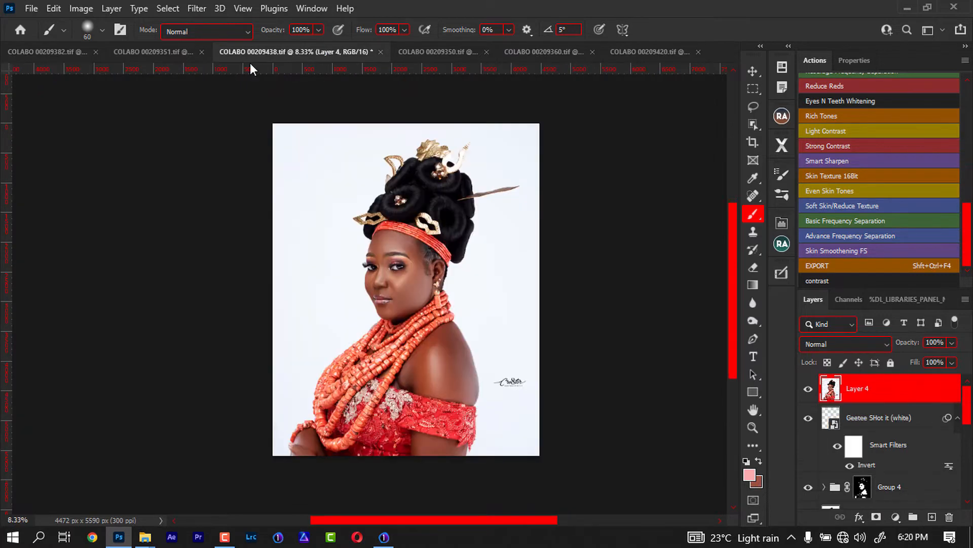
pyautogui.click(152, 53)
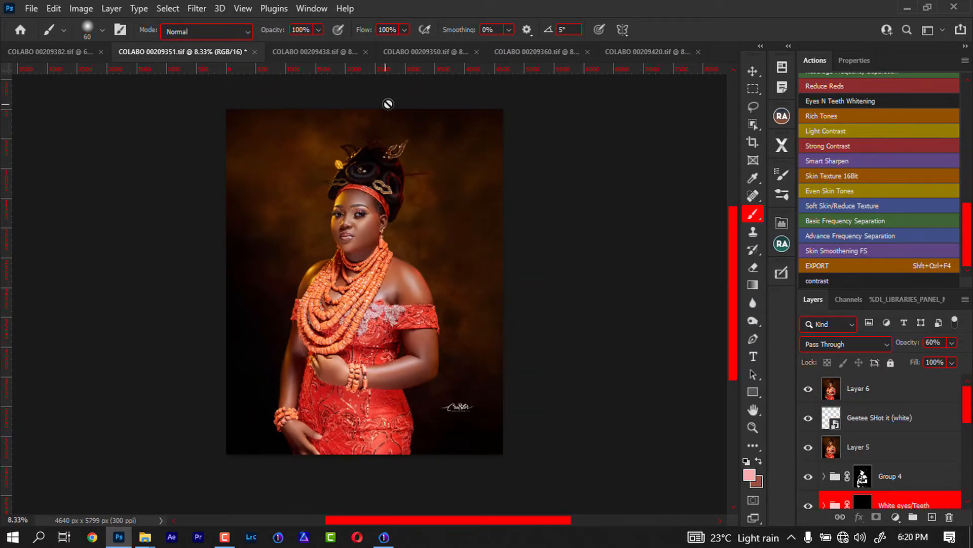
pyautogui.scroll(-3, 912, 418)
pyautogui.scroll(-2, 913, 418)
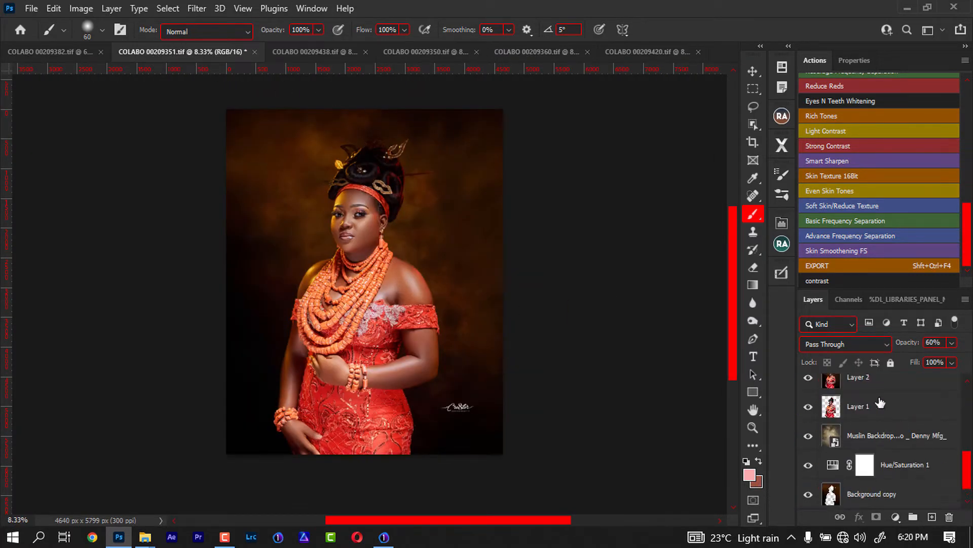
pyautogui.moveTo(878, 410); pyautogui.dragTo(443, 304)
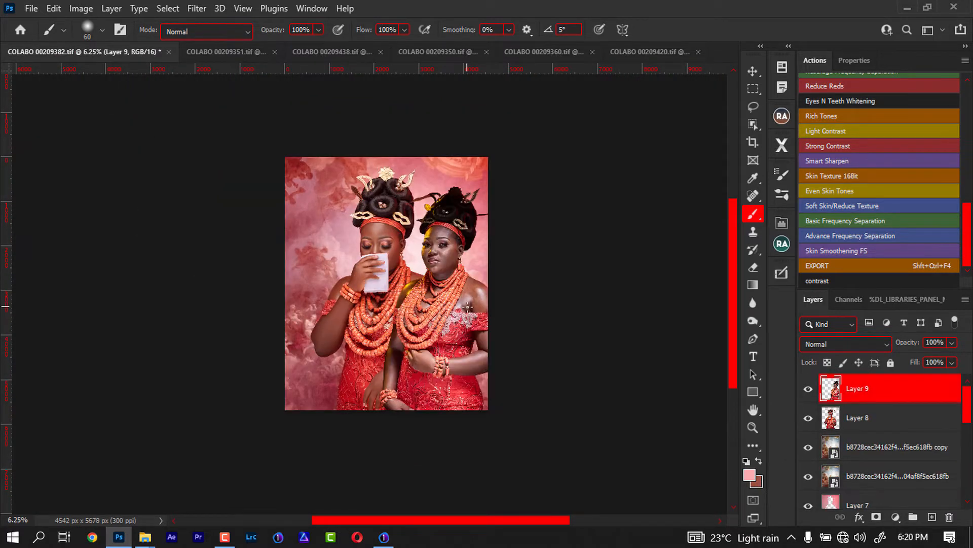
# Flip the added woman horizontally and move her about 98 px right and 434 px up.
pyautogui.hotkey('ctrl', 't')
pyautogui.rightClick(430, 236)
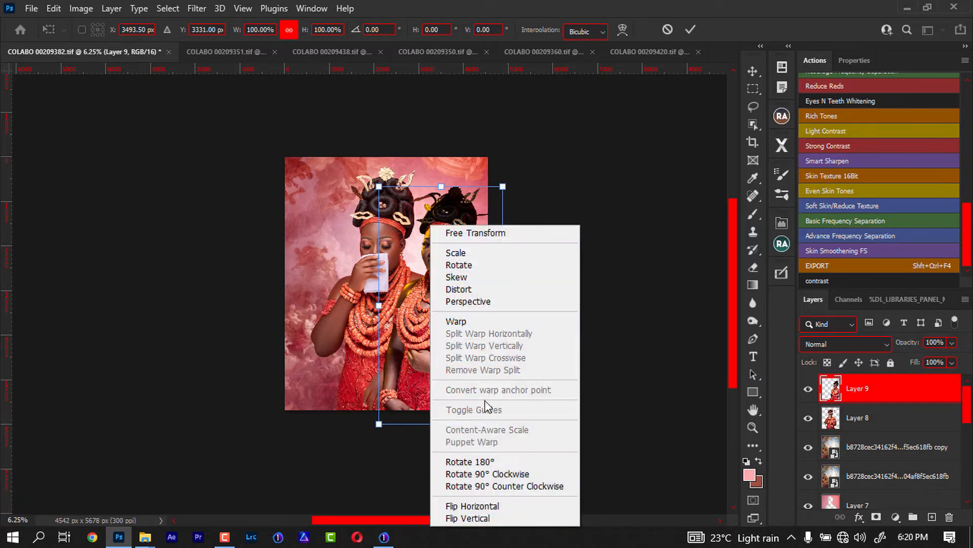
pyautogui.click(472, 506)
pyautogui.moveTo(463, 352)
pyautogui.mouseDown()
pyautogui.moveTo(476, 341)
pyautogui.moveTo(467, 334)
pyautogui.mouseUp()
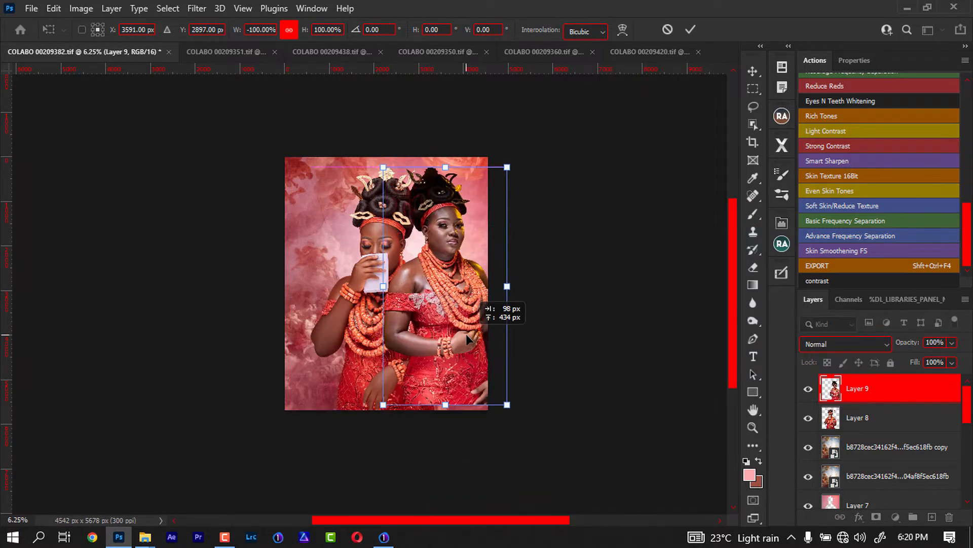
pyautogui.press('Return')
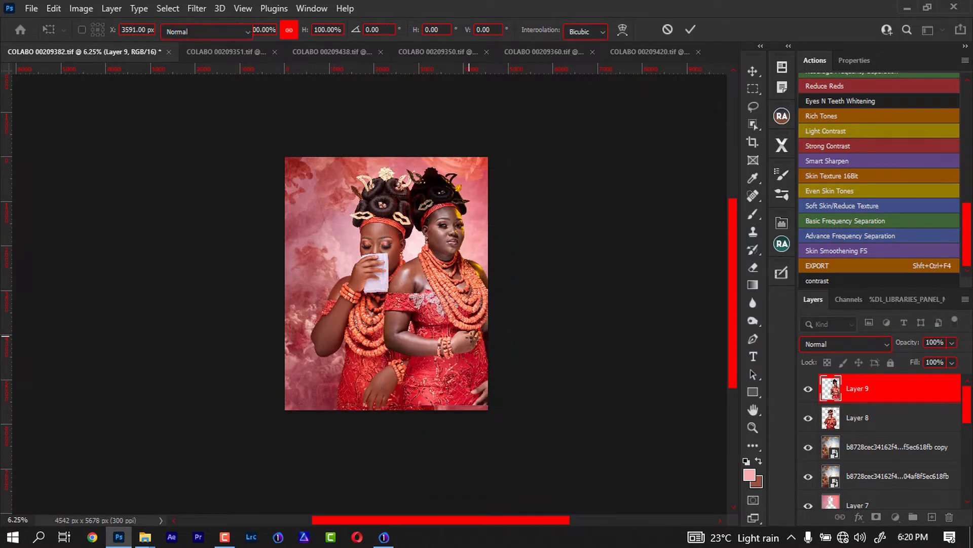
# Apply a Motion Blur to the added woman on Layer 9 at a 47° angle and 1054 px distance.
pyautogui.press('b')
pyautogui.click(187, 9)
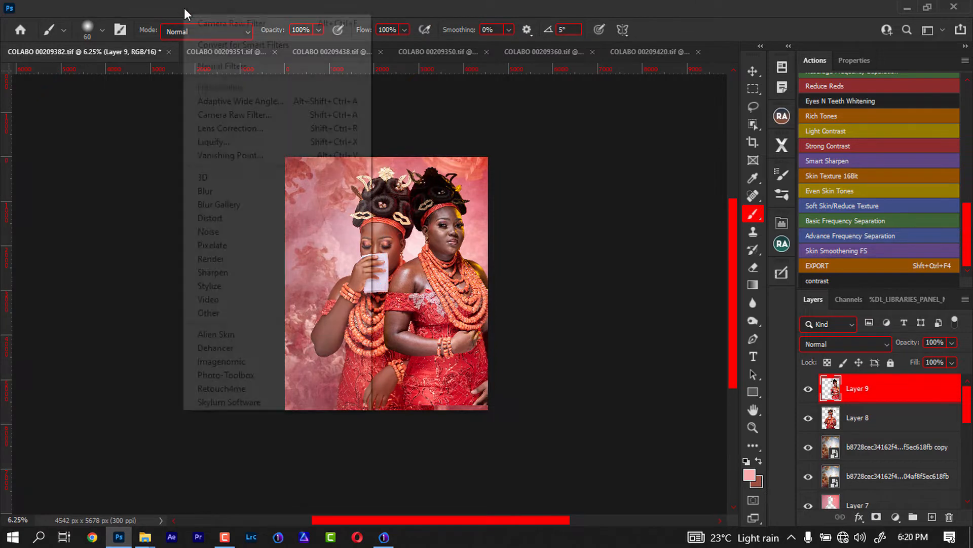
pyautogui.moveTo(213, 10)
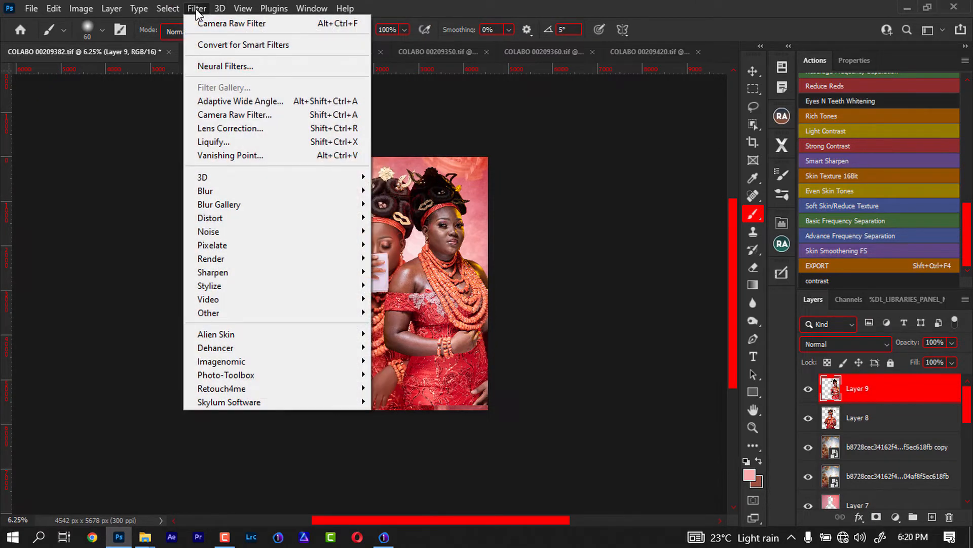
pyautogui.moveTo(339, 191)
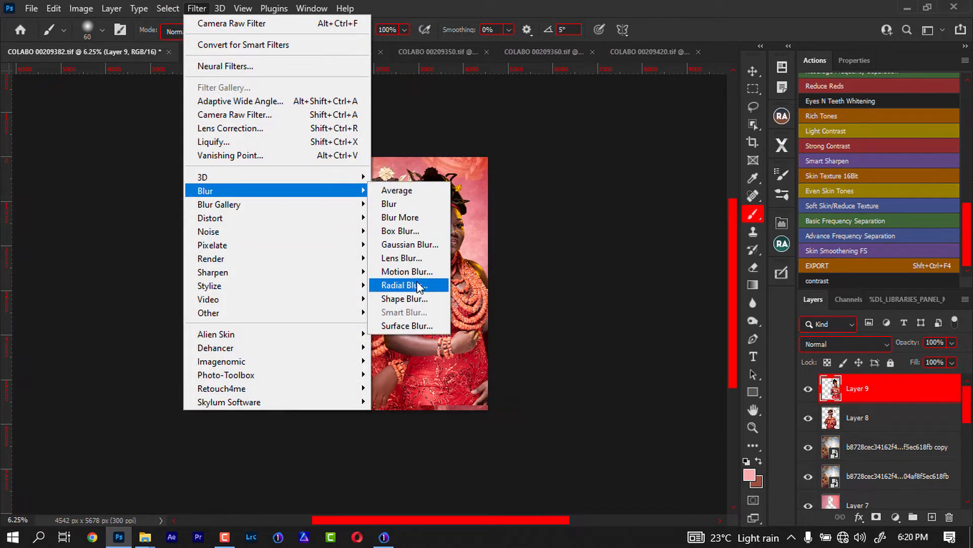
pyautogui.click(414, 272)
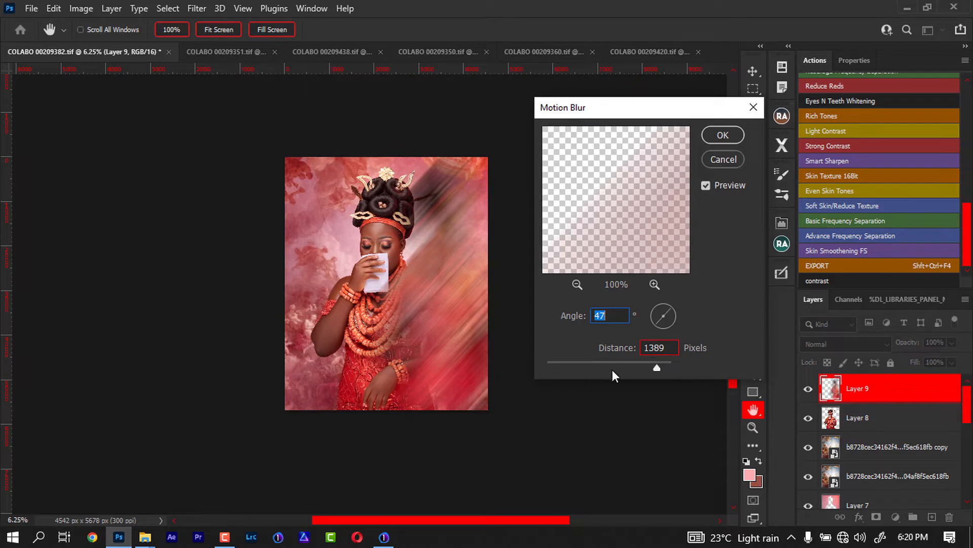
pyautogui.moveTo(619, 366); pyautogui.dragTo(644, 362)
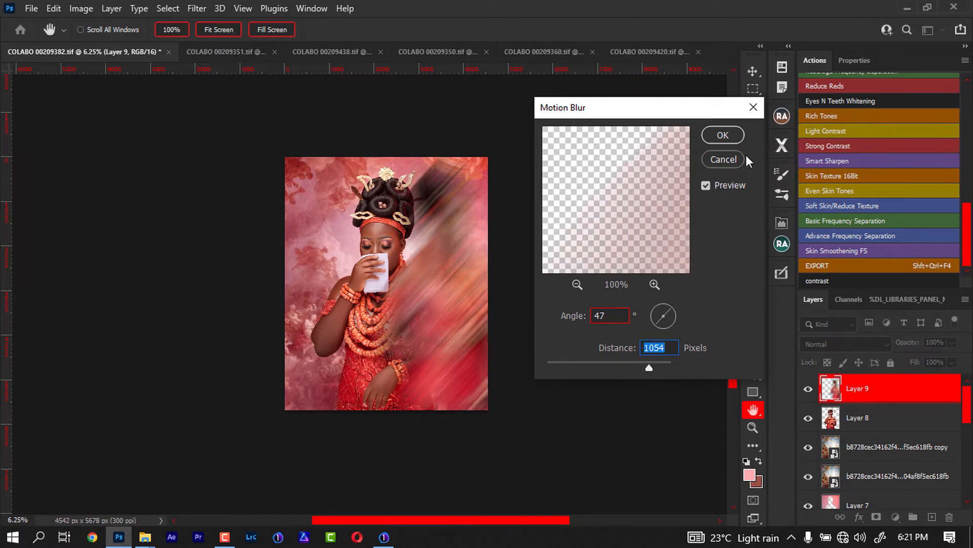
pyautogui.click(723, 135)
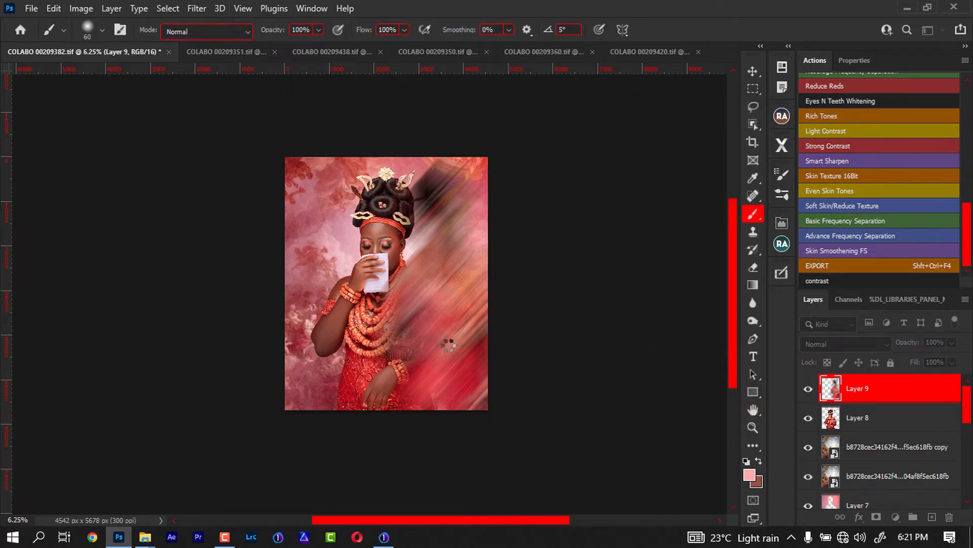
# Move the blurred Layer 9 about 128 px right and 147 px up, and enlarge it to about 104%.
pyautogui.hotkey('ctrl', 't')
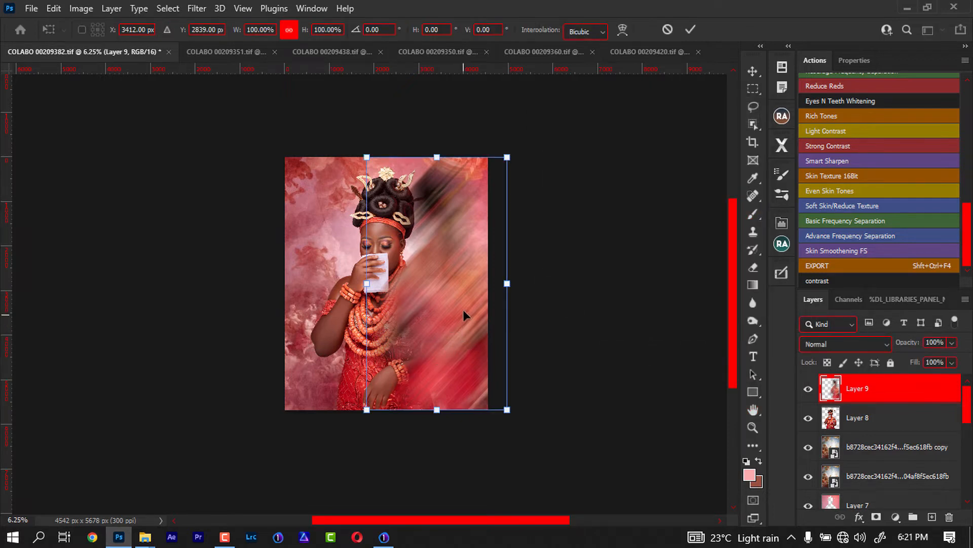
pyautogui.moveTo(464, 309); pyautogui.dragTo(470, 303)
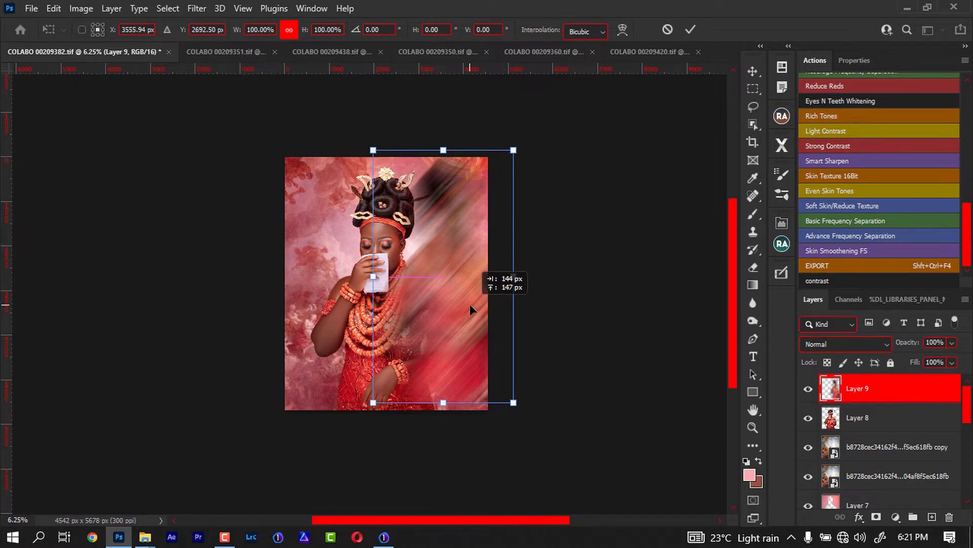
pyautogui.moveTo(470, 304); pyautogui.dragTo(469, 304)
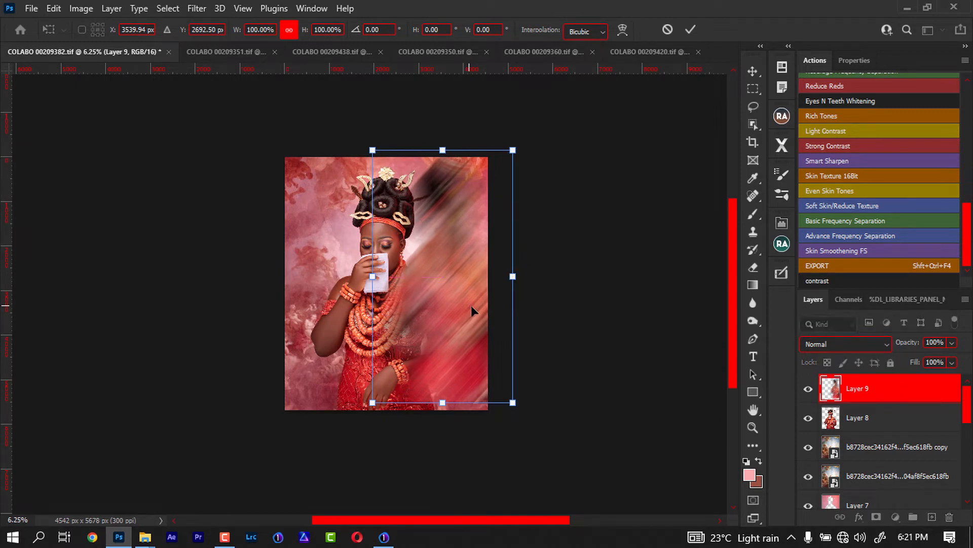
pyautogui.press('Return')
pyautogui.press('b')
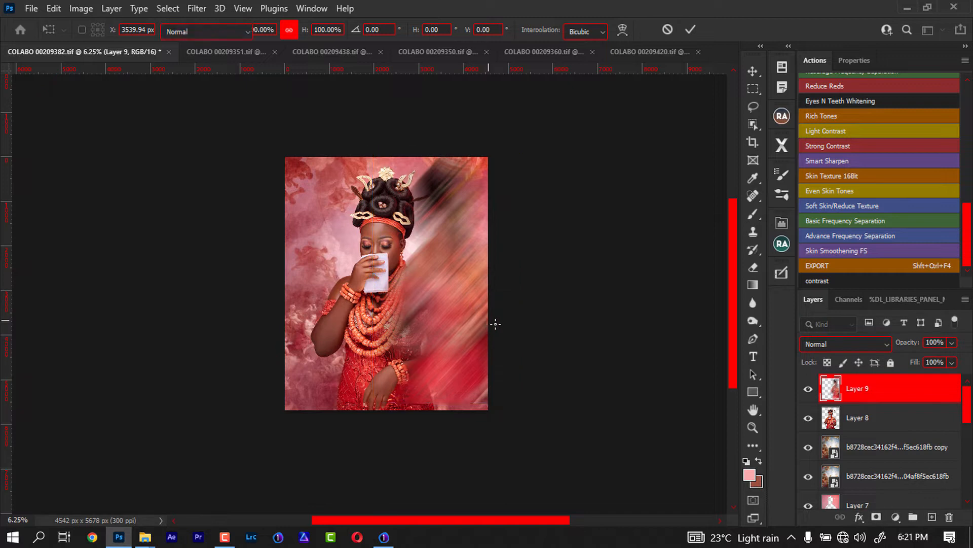
pyautogui.hotkey('ctrl', 't')
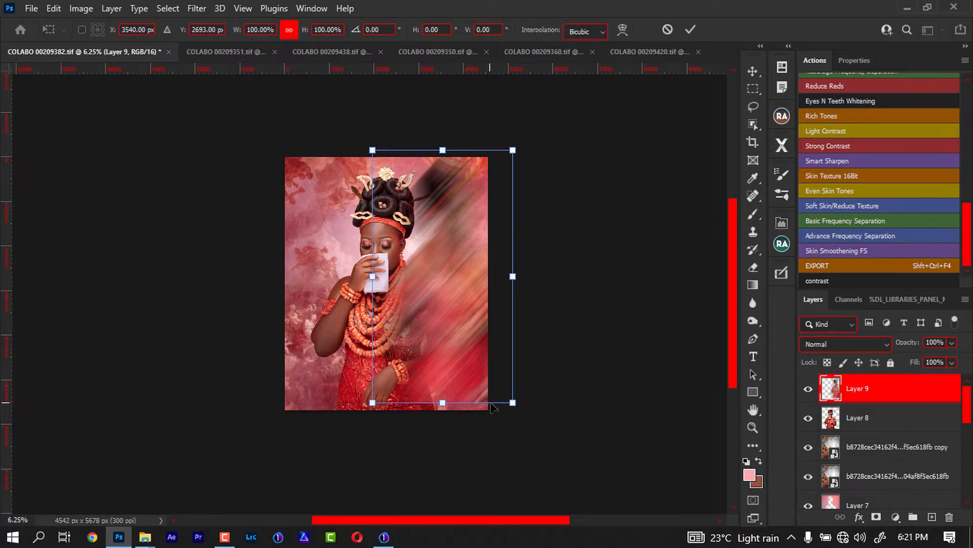
pyautogui.moveTo(513, 403); pyautogui.dragTo(518, 412)
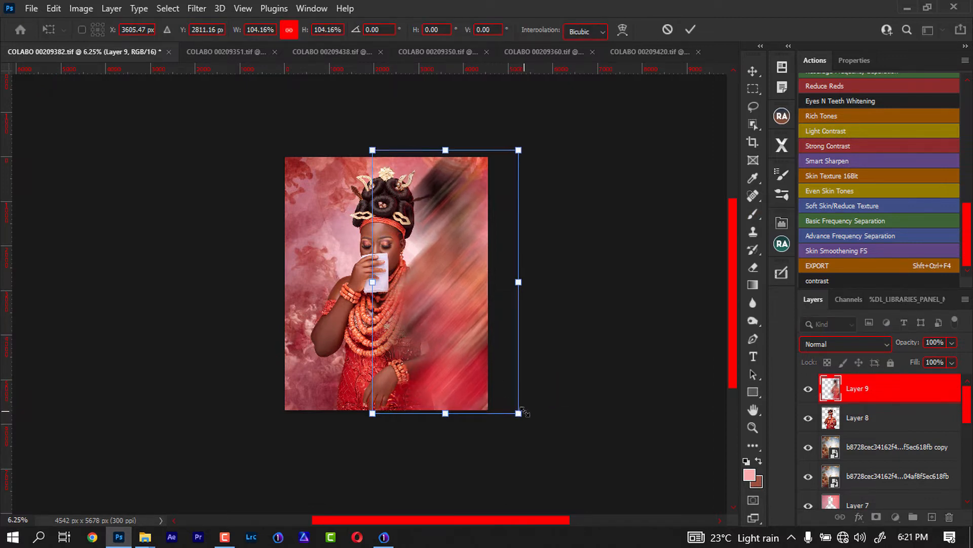
pyautogui.press('Return')
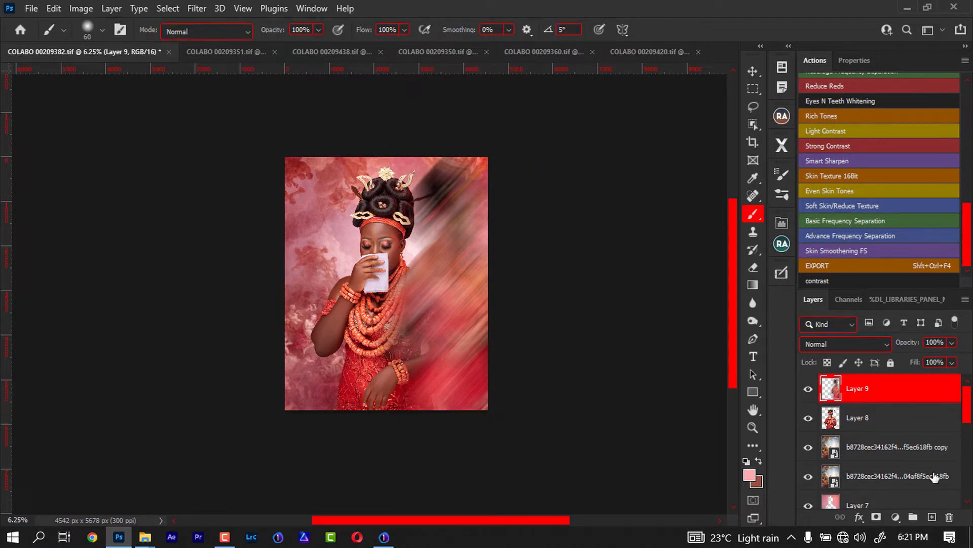
# Duplicate Layer 8 and apply a Motion Blur to the copy at a 47° angle and 1054 px distance.
pyautogui.click(911, 430)
pyautogui.hotkey('ctrl', 'j')
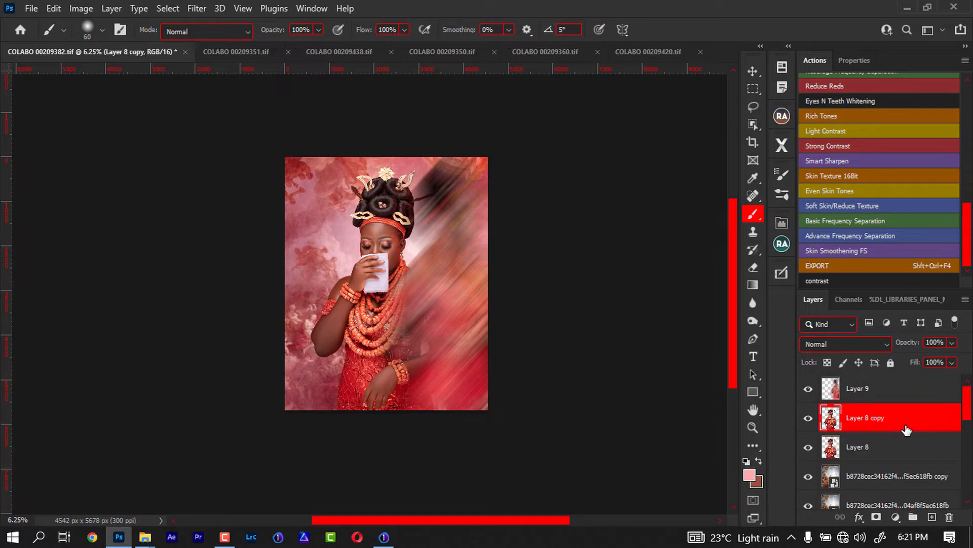
pyautogui.rightClick(905, 426)
pyautogui.click(914, 422)
pyautogui.click(196, 8)
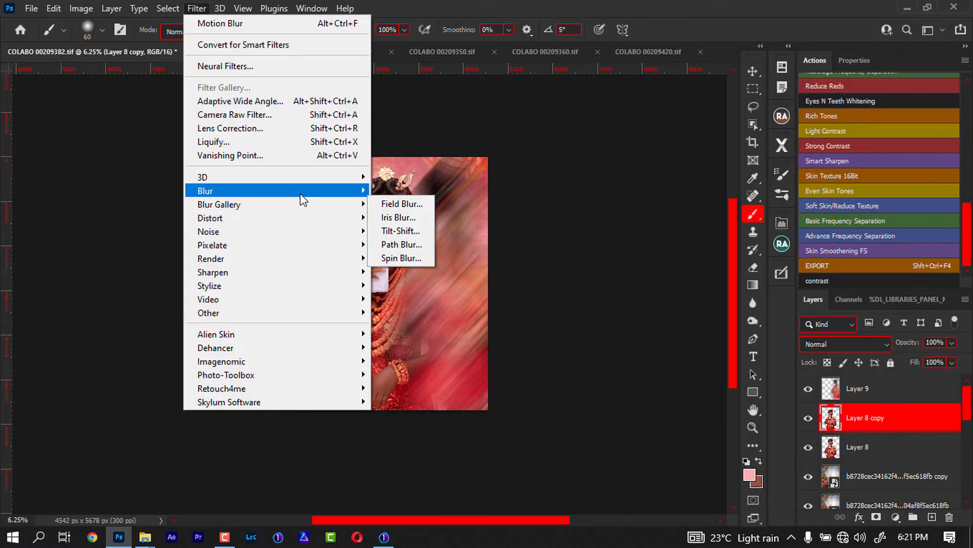
pyautogui.moveTo(300, 191)
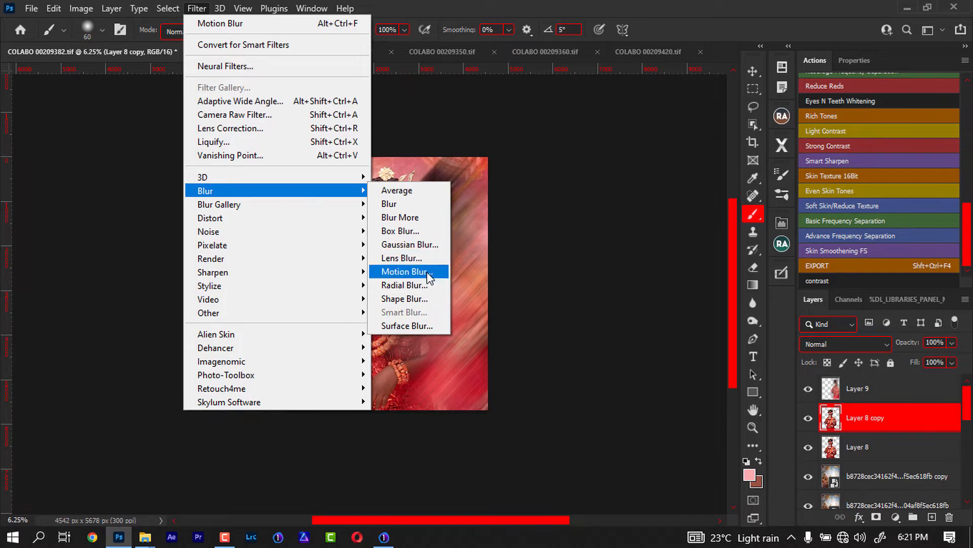
pyautogui.click(407, 272)
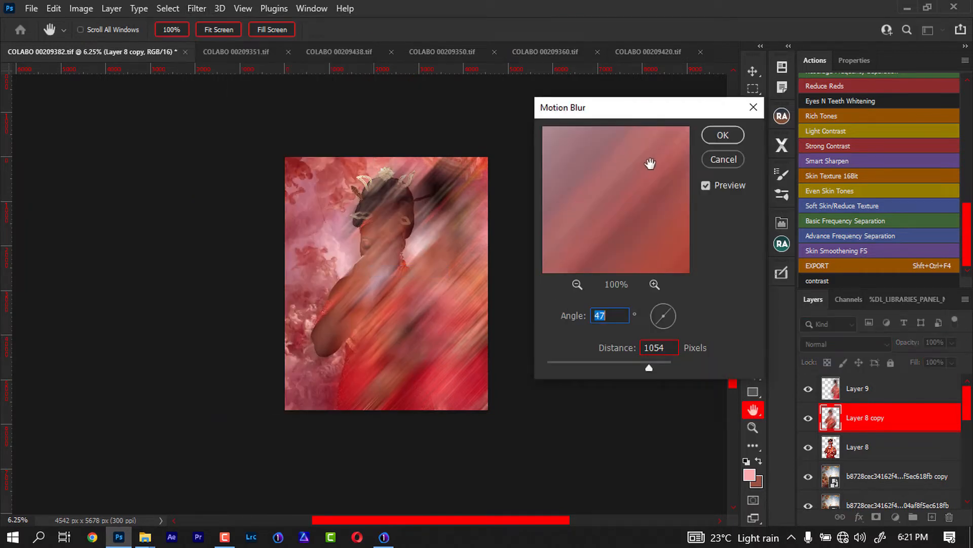
pyautogui.click(706, 138)
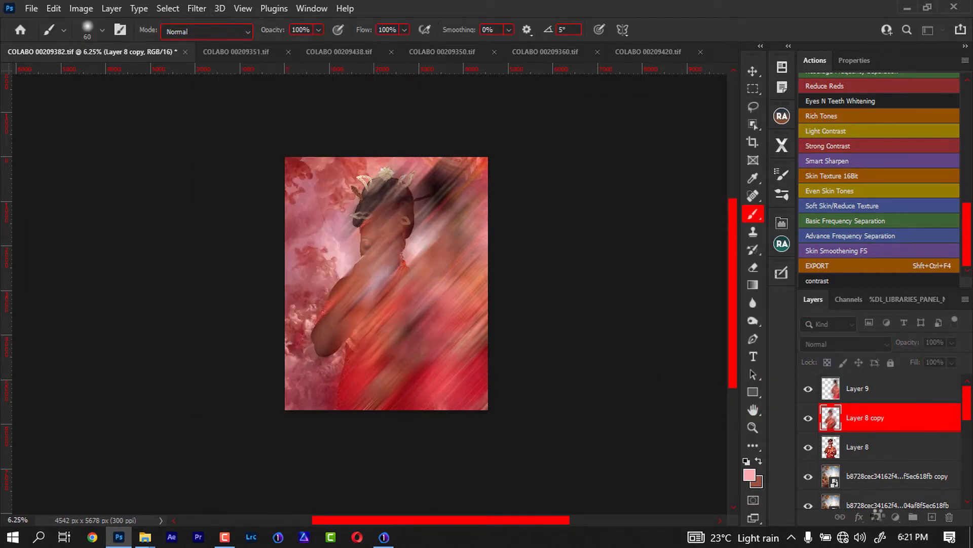
# Hide the blurred Layer 8 copy with a black mask and paint white with a 700 px brush to reveal blur over the lower dress.
pyautogui.keyDown('alt'); pyautogui.click(876, 517); pyautogui.keyUp('alt')
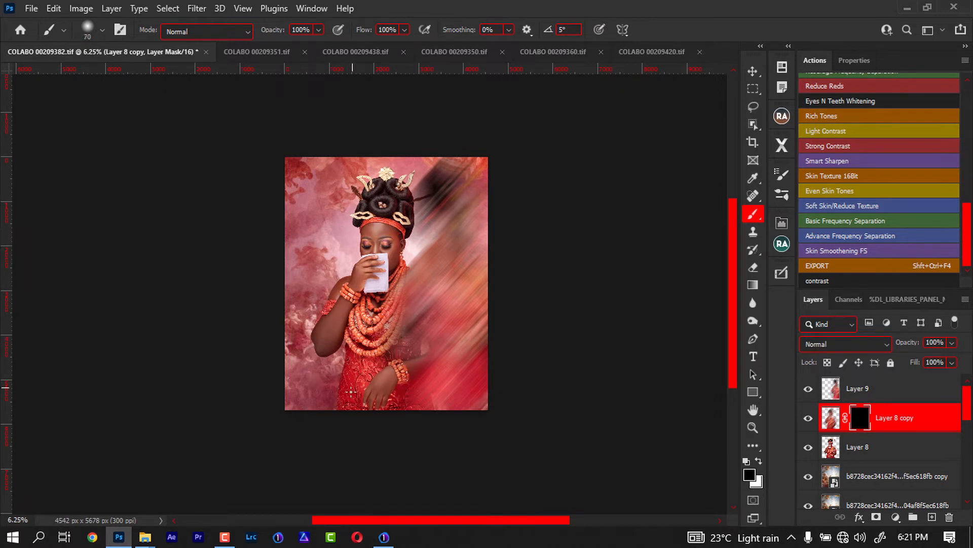
pyautogui.press(']')
pyautogui.press(']')
pyautogui.press(']')
pyautogui.press(']')
pyautogui.press(']')
pyautogui.press('x')
pyautogui.moveTo(330, 400)
pyautogui.mouseDown()
pyautogui.moveTo(350, 367)
pyautogui.moveTo(338, 401)
pyautogui.moveTo(361, 367)
pyautogui.moveTo(341, 384)
pyautogui.moveTo(328, 419)
pyautogui.moveTo(358, 366)
pyautogui.moveTo(339, 380)
pyautogui.moveTo(334, 404)
pyautogui.moveTo(343, 398)
pyautogui.moveTo(351, 366)
pyautogui.moveTo(319, 408)
pyautogui.moveTo(355, 318)
pyautogui.moveTo(357, 357)
pyautogui.moveTo(340, 374)
pyautogui.moveTo(382, 338)
pyautogui.moveTo(341, 395)
pyautogui.moveTo(316, 398)
pyautogui.mouseUp()
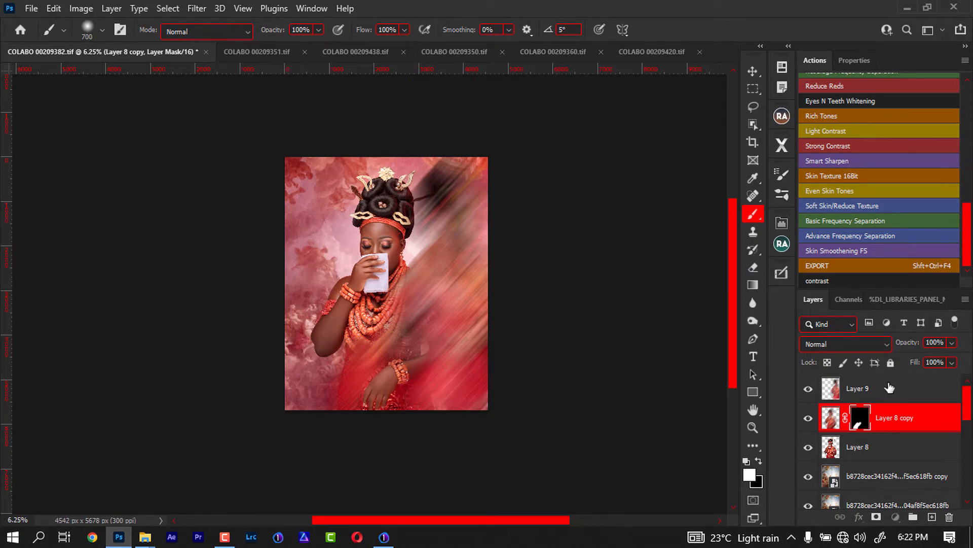
# Duplicate Layer 9, flip the copy horizontally, place it over the left side of the portrait and enlarge it to about 104.5%.
pyautogui.click(873, 397)
pyautogui.hotkey('ctrl', 'j')
pyautogui.hotkey('ctrl', 't')
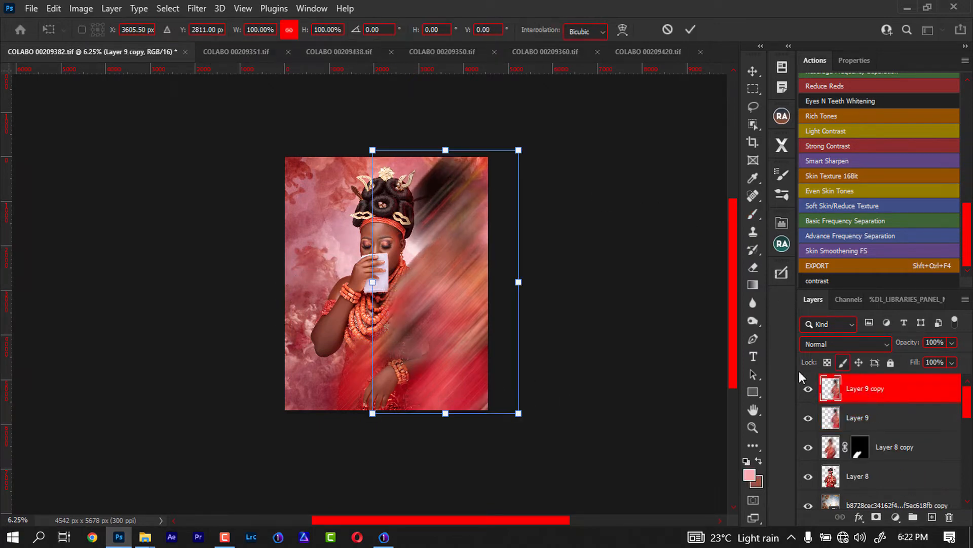
pyautogui.rightClick(449, 300)
pyautogui.click(486, 506)
pyautogui.moveTo(431, 343); pyautogui.dragTo(315, 341)
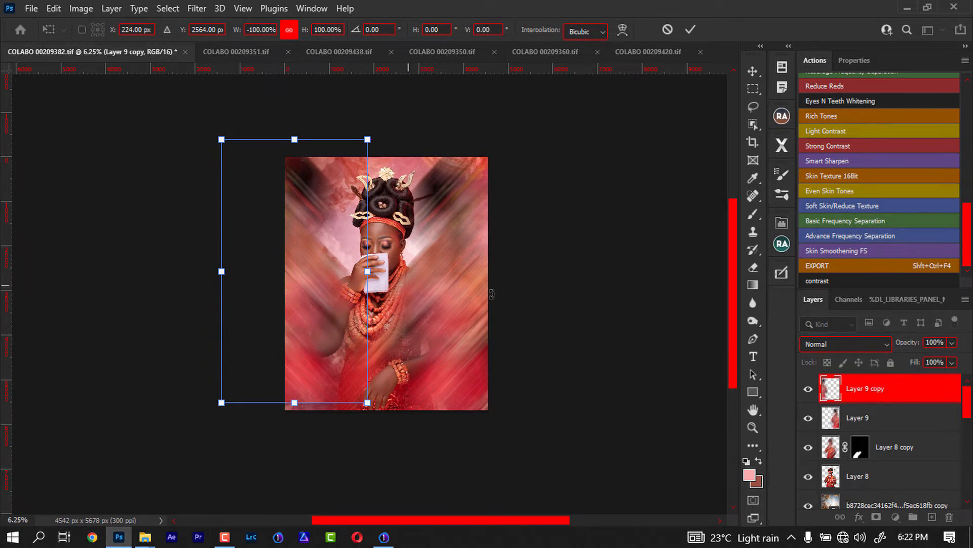
pyautogui.moveTo(376, 409); pyautogui.dragTo(381, 417)
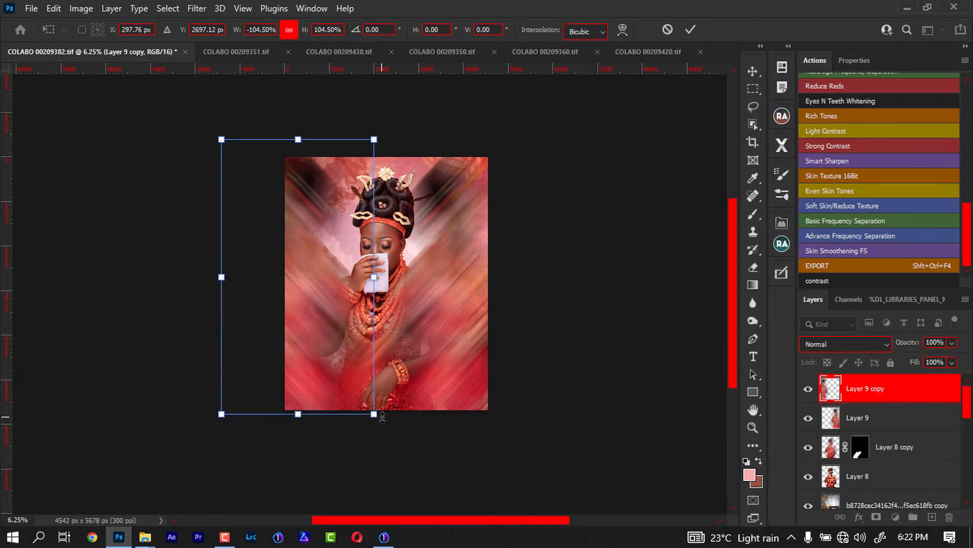
pyautogui.press('Return')
# Add a mask to Layer 9 copy and paint black with a large soft brush to clear the streaks from the upper left and the woman.
pyautogui.click(877, 517)
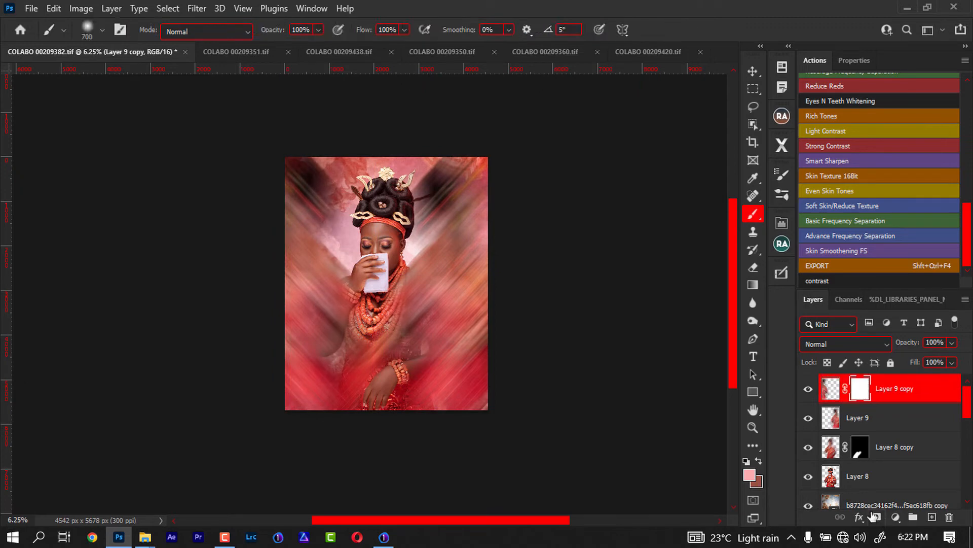
pyautogui.moveTo(321, 212)
pyautogui.mouseDown()
pyautogui.moveTo(366, 209)
pyautogui.moveTo(304, 184)
pyautogui.moveTo(310, 199)
pyautogui.mouseUp()
pyautogui.press('x')
pyautogui.moveTo(323, 257)
pyautogui.mouseDown()
pyautogui.moveTo(344, 297)
pyautogui.moveTo(325, 266)
pyautogui.moveTo(334, 276)
pyautogui.moveTo(337, 263)
pyautogui.mouseUp()
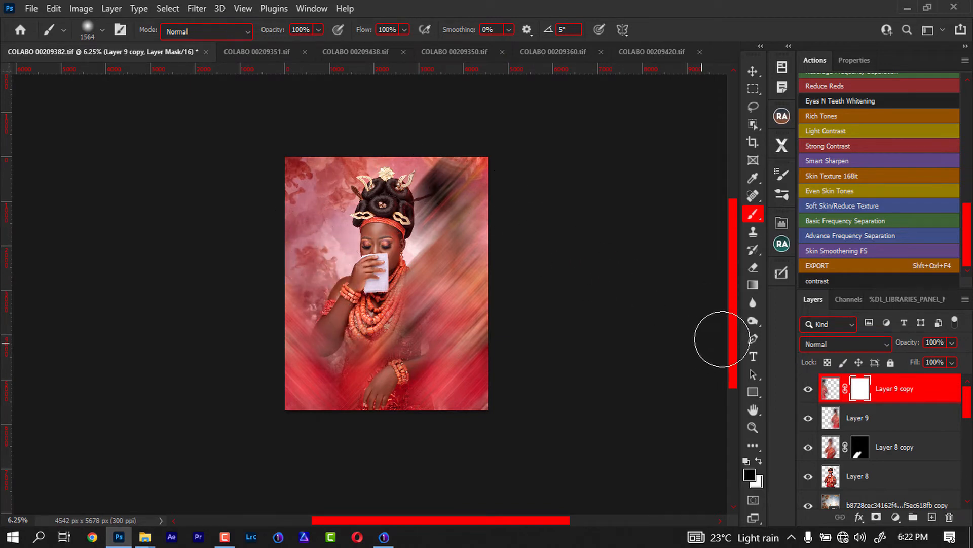
# Move the blurred Layer 9 slightly up and to the right, away from the woman's necklaces and arm.
pyautogui.press('v')
pyautogui.click(891, 421)
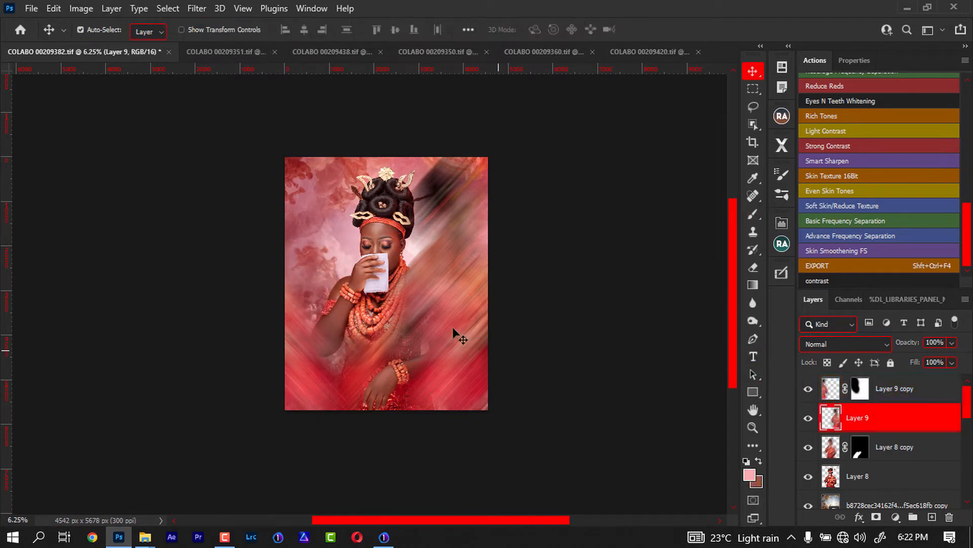
pyautogui.moveTo(452, 326); pyautogui.dragTo(459, 306)
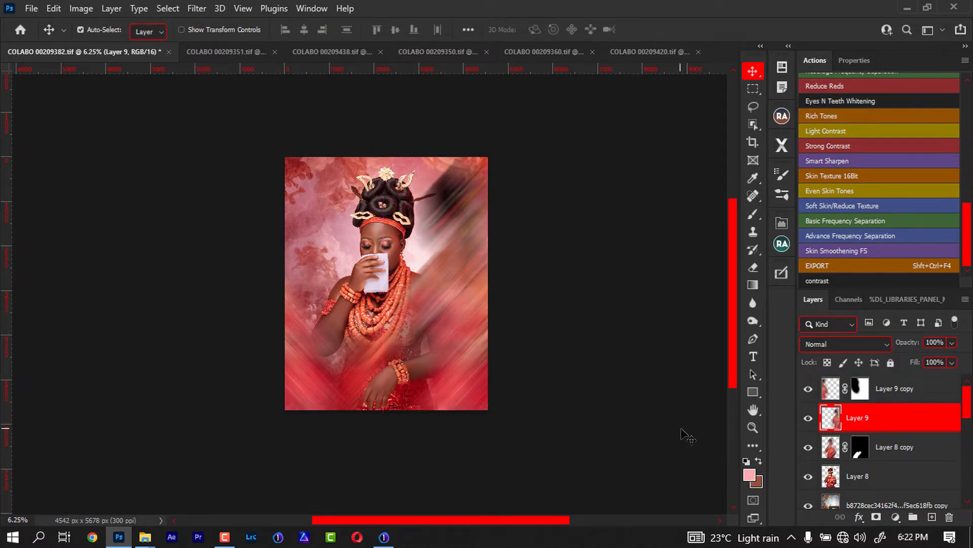
# Examine the blended blur streaks around the woman up close and in the whole composite.
pyautogui.hotkey('ctrl', '+')
pyautogui.hotkey('ctrl', '+')
pyautogui.hotkey('ctrl', '+')
pyautogui.hotkey('ctrl', '-')
pyautogui.hotkey('ctrl', '-')
pyautogui.hotkey('ctrl', '-')
pyautogui.hotkey('ctrl', '-')
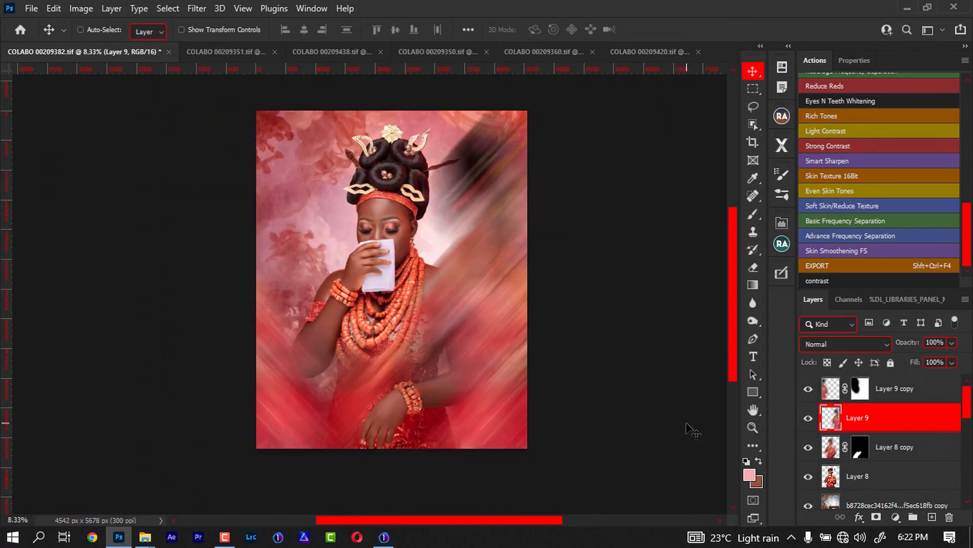
pyautogui.hotkey('ctrl', '+')
pyautogui.hotkey('ctrl', '+')
pyautogui.hotkey('ctrl', '+')
pyautogui.hotkey('ctrl', '-')
pyautogui.hotkey('ctrl', '-')
pyautogui.hotkey('ctrl', '-')
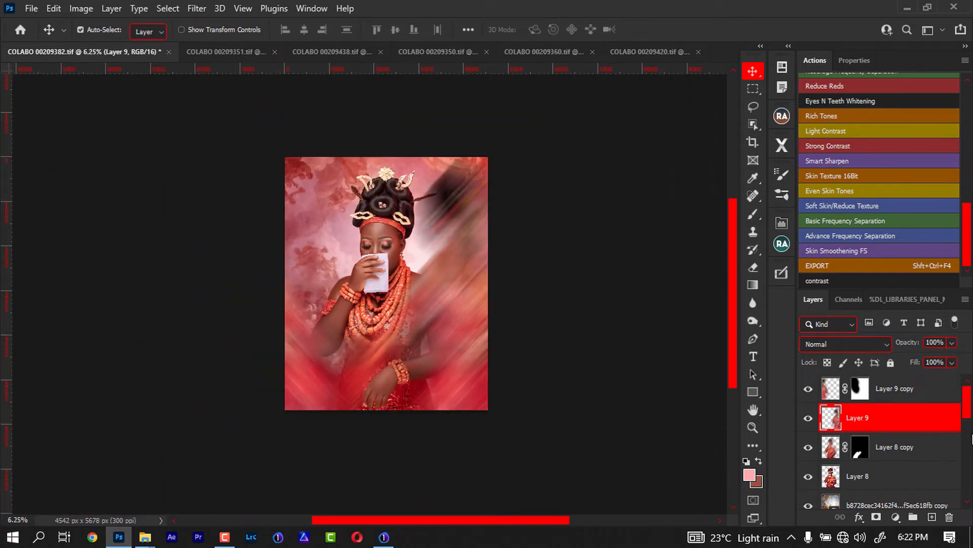
# Compare the composite with the original Background layer shown on its own.
pyautogui.moveTo(968, 419); pyautogui.dragTo(924, 492)
pyautogui.keyDown('alt'); pyautogui.click(808, 496); pyautogui.keyUp('alt')
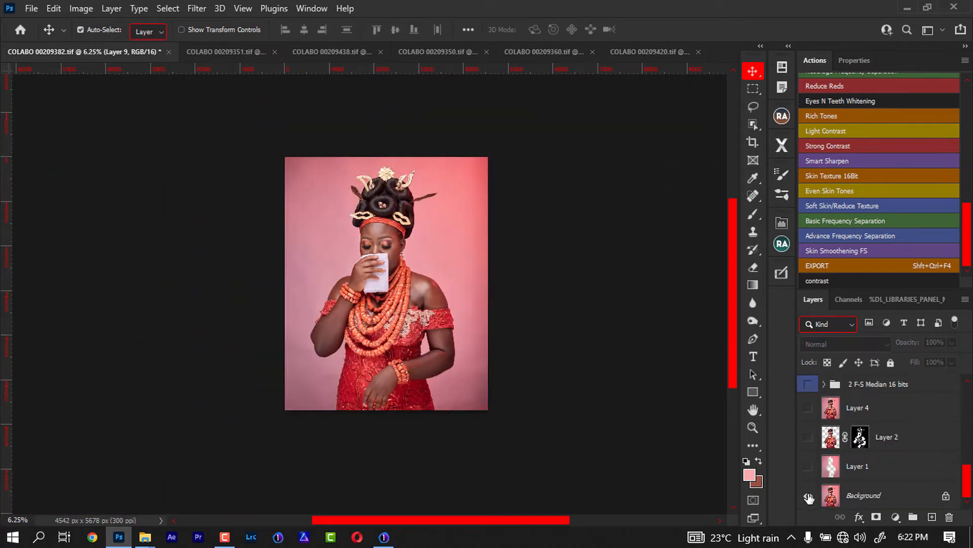
pyautogui.keyDown('alt'); pyautogui.click(807, 496); pyautogui.keyUp('alt')
pyautogui.moveTo(968, 478); pyautogui.dragTo(927, 402)
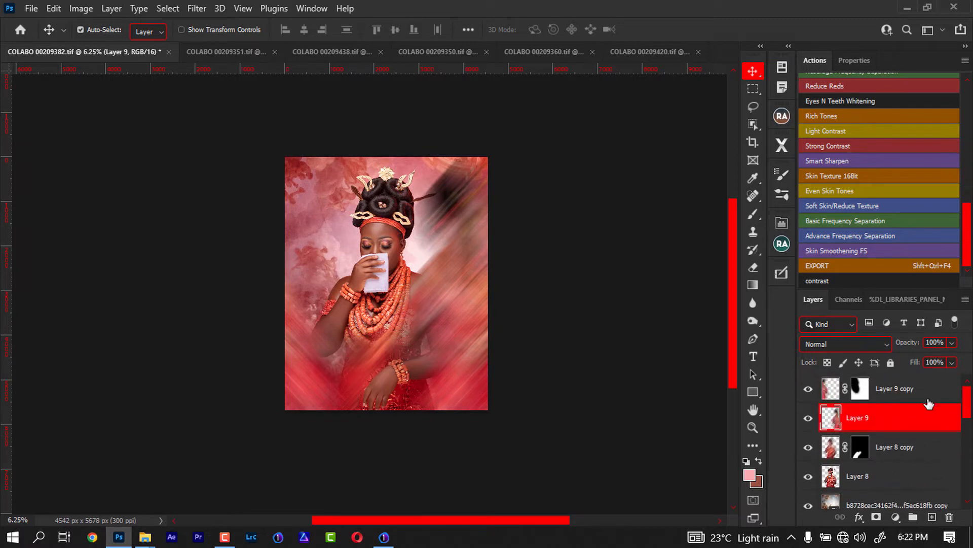
# Stamp all visible layers into a new layer above Layer 9 copy and apply the Camera Raw preset wedding 2022 to it.
pyautogui.click(880, 391)
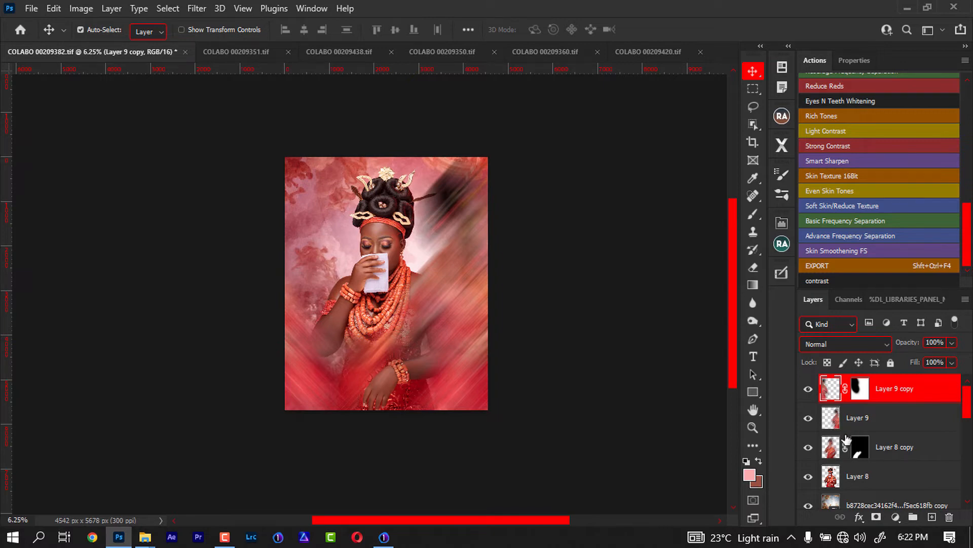
pyautogui.hotkey('ctrl', 'alt', 'shift', 'e')
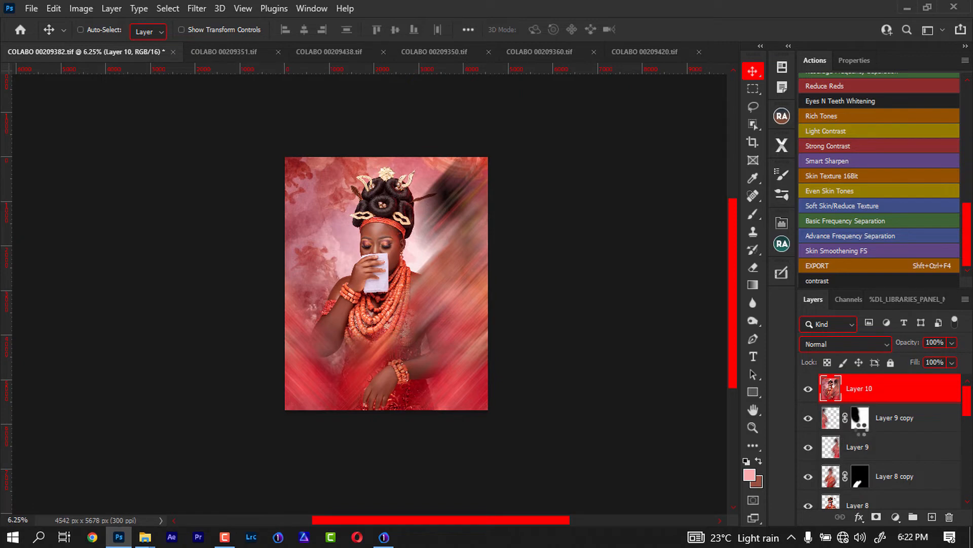
pyautogui.hotkey('shift', 'ctrl', 'a')
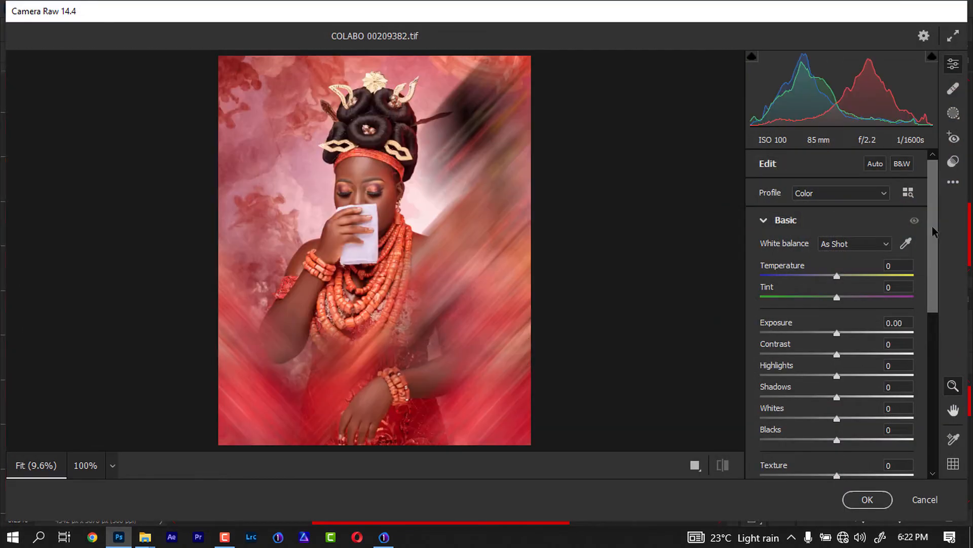
pyautogui.click(954, 161)
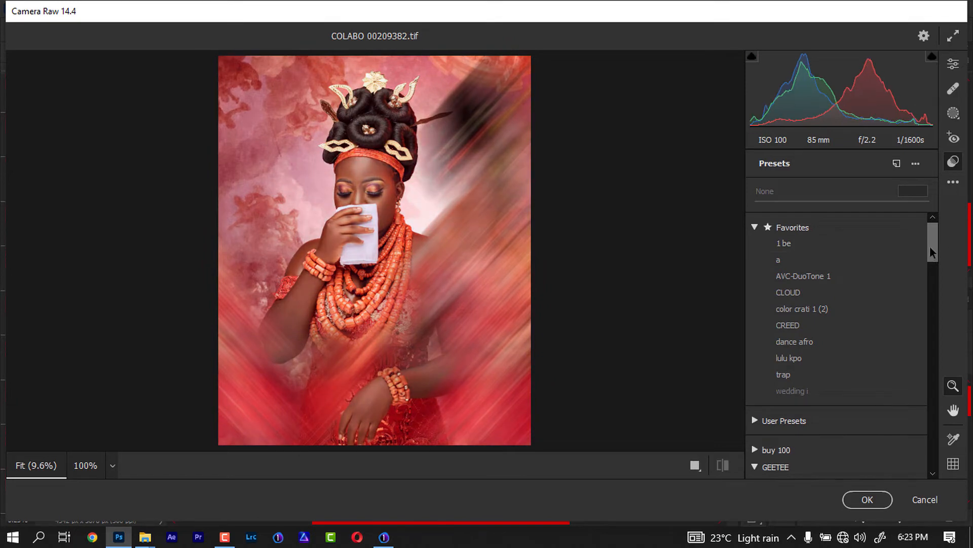
pyautogui.moveTo(930, 245); pyautogui.dragTo(930, 296)
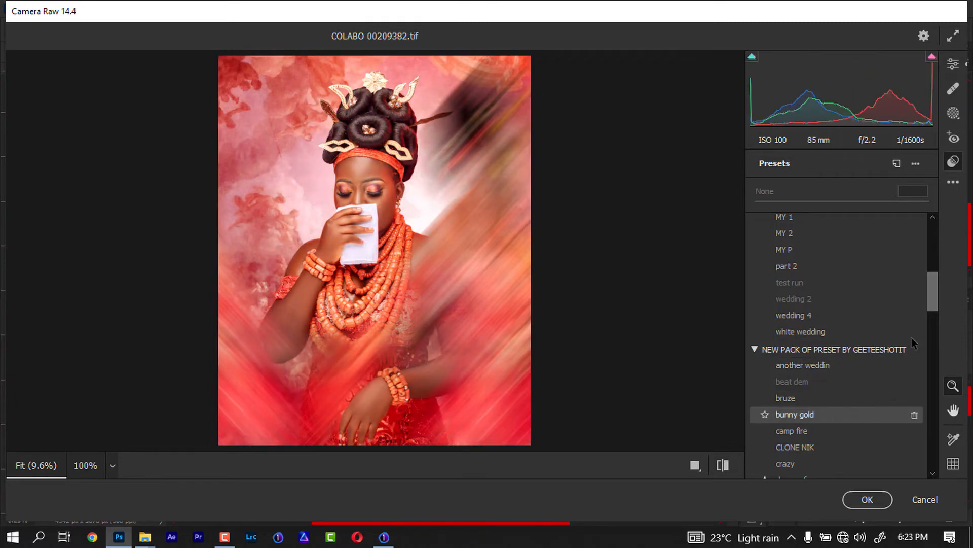
pyautogui.moveTo(933, 290); pyautogui.dragTo(930, 312)
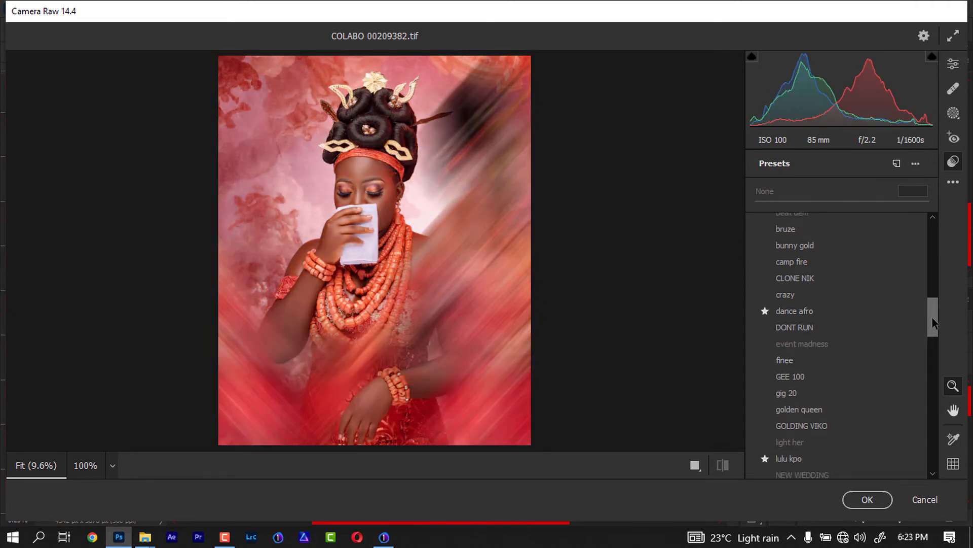
pyautogui.scroll(-3, 847, 337)
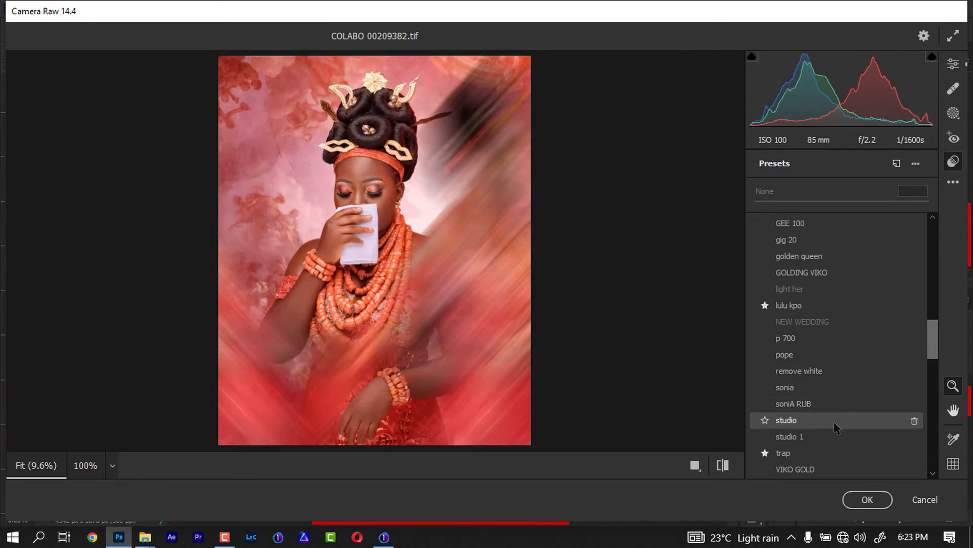
pyautogui.scroll(-2, 931, 339)
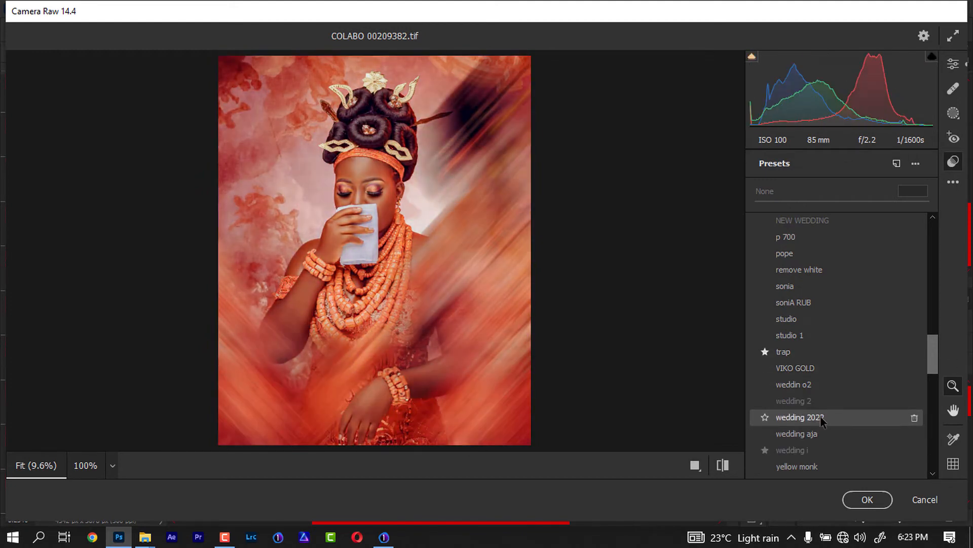
pyautogui.click(820, 417)
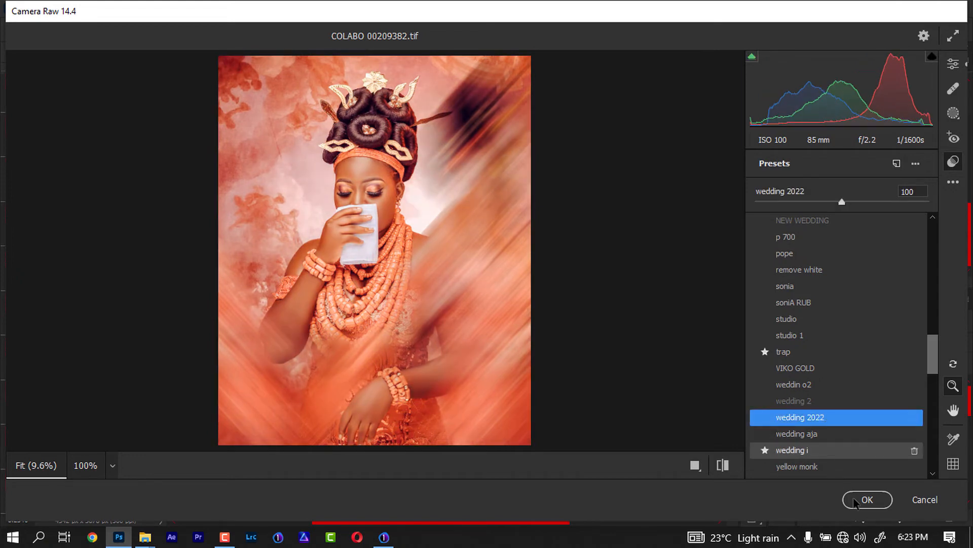
pyautogui.press('Return')
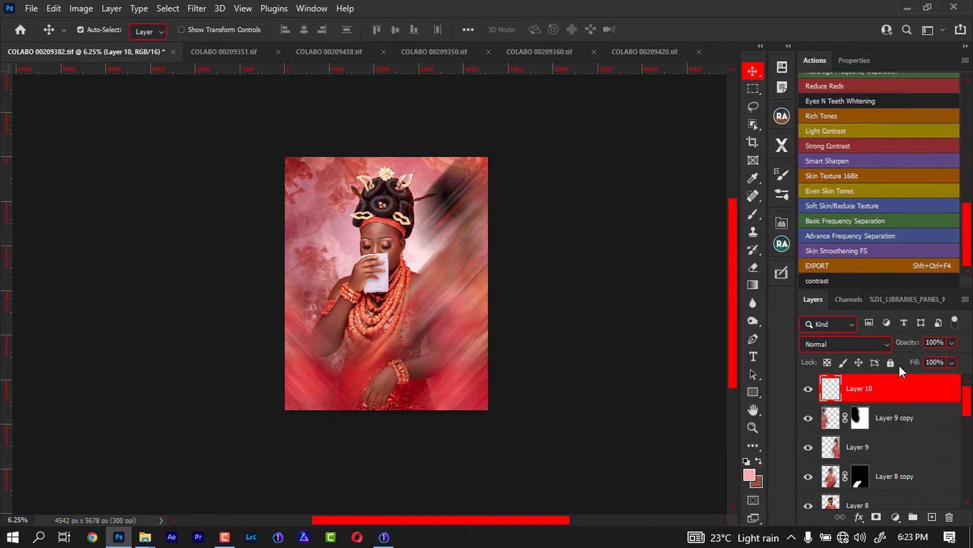
# Reduce Layer 10's fill to 58% and add a layer mask to it.
pyautogui.moveTo(917, 364); pyautogui.dragTo(902, 367)
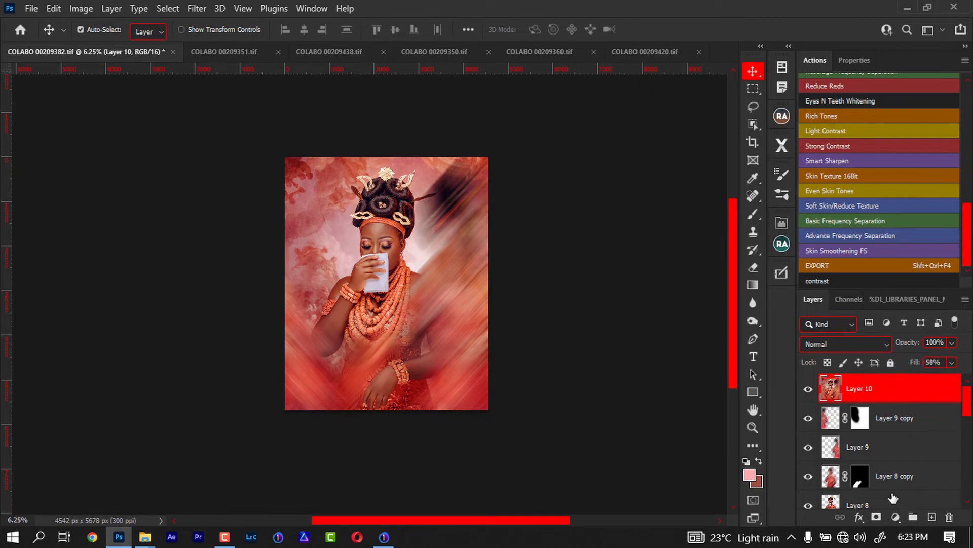
pyautogui.click(877, 516)
pyautogui.hotkey('ctrl', '2')
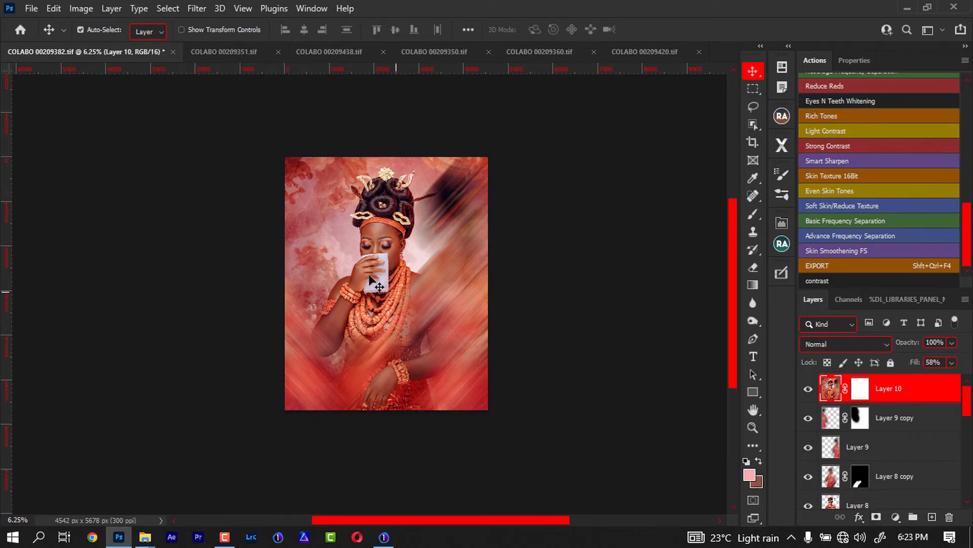
pyautogui.press('b')
pyautogui.moveTo(387, 242); pyautogui.dragTo(381, 259)
pyautogui.hotkey('ctrl', 'z')
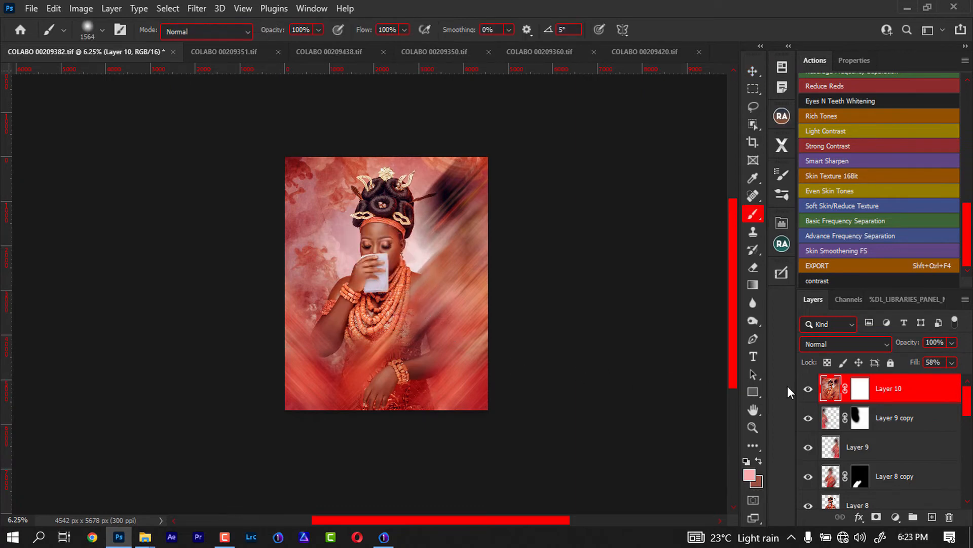
# Paint black on Layer 10's mask with a soft brush to remove the grade from the woman's face, necklaces, lower arm and hand.
pyautogui.click(860, 389)
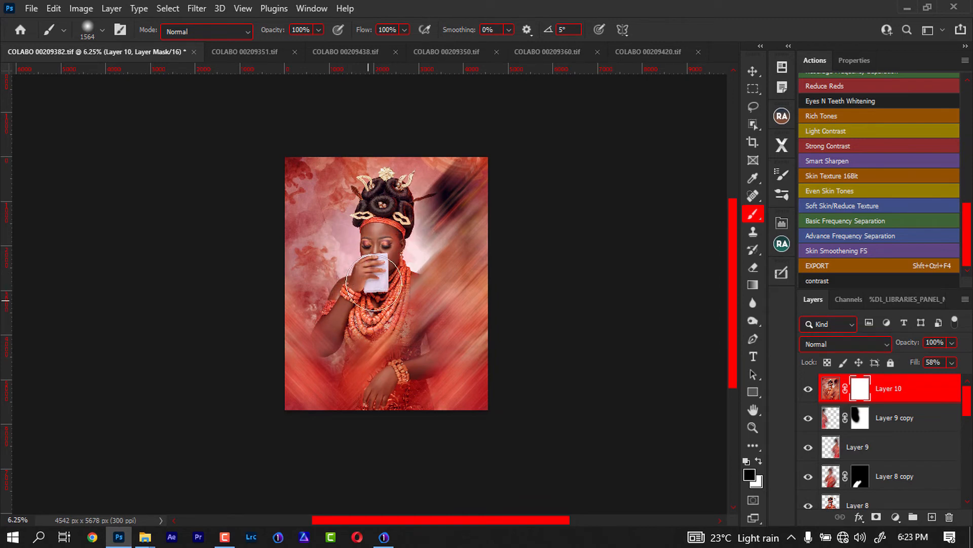
pyautogui.moveTo(380, 253); pyautogui.dragTo(383, 254)
pyautogui.press('[')
pyautogui.press('[')
pyautogui.press('[')
pyautogui.press('[')
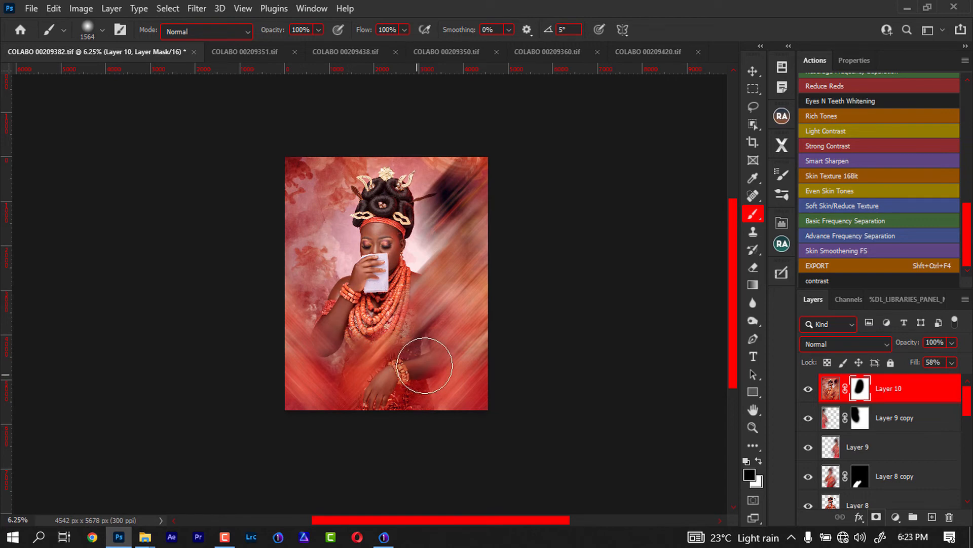
pyautogui.moveTo(418, 367); pyautogui.dragTo(399, 374)
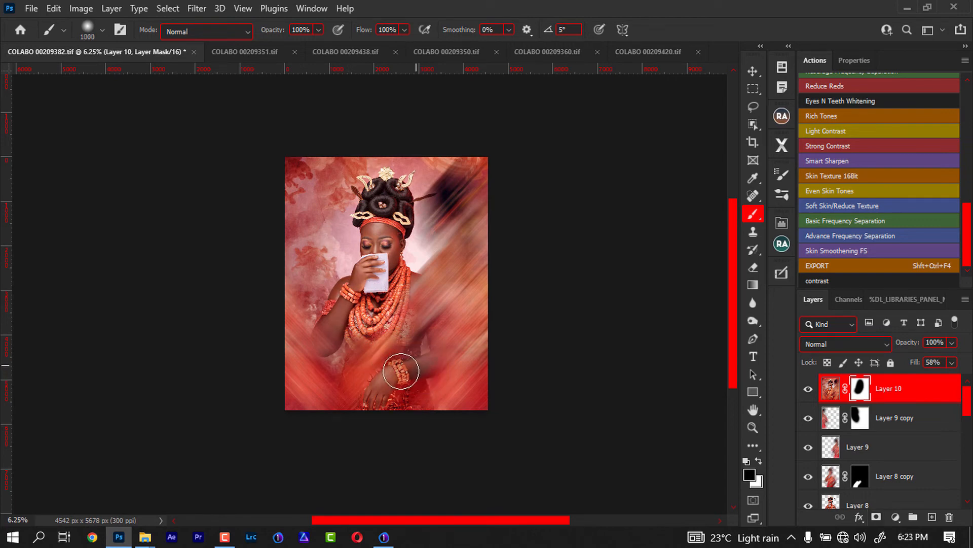
pyautogui.press('[')
# Add a Selective Color adjustment with Cyan at -73% in the Reds, and mask it off the woman's head and upper body.
pyautogui.click(896, 517)
pyautogui.click(895, 505)
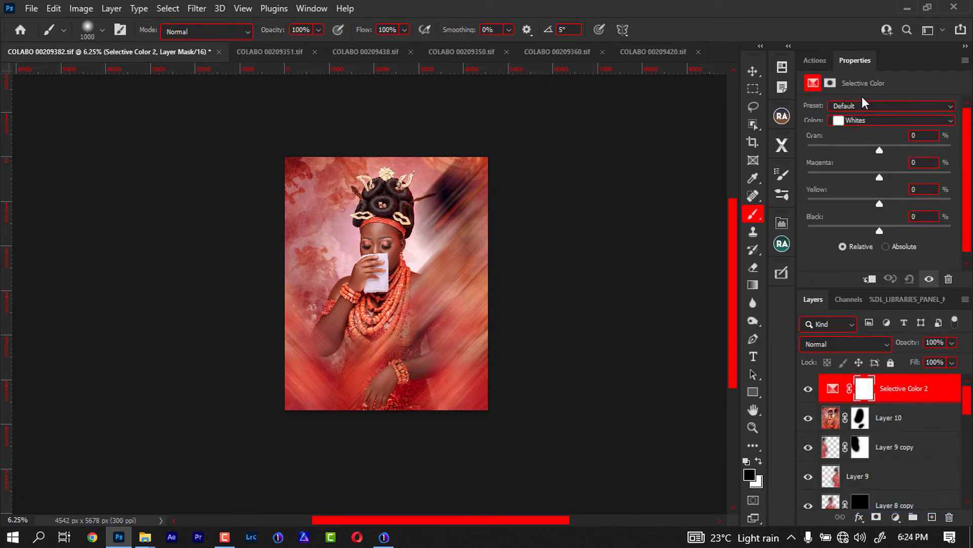
pyautogui.click(865, 120)
pyautogui.click(872, 132)
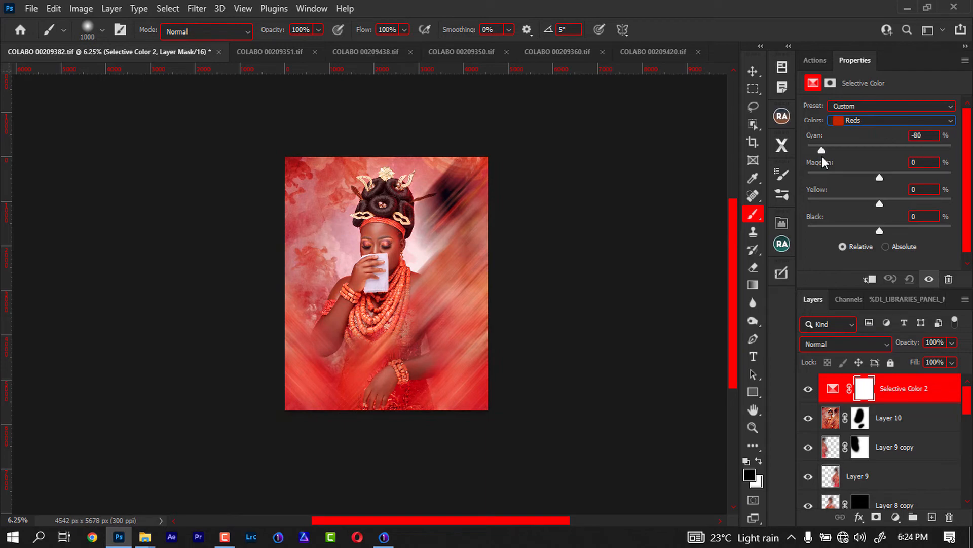
pyautogui.moveTo(823, 157); pyautogui.dragTo(827, 157)
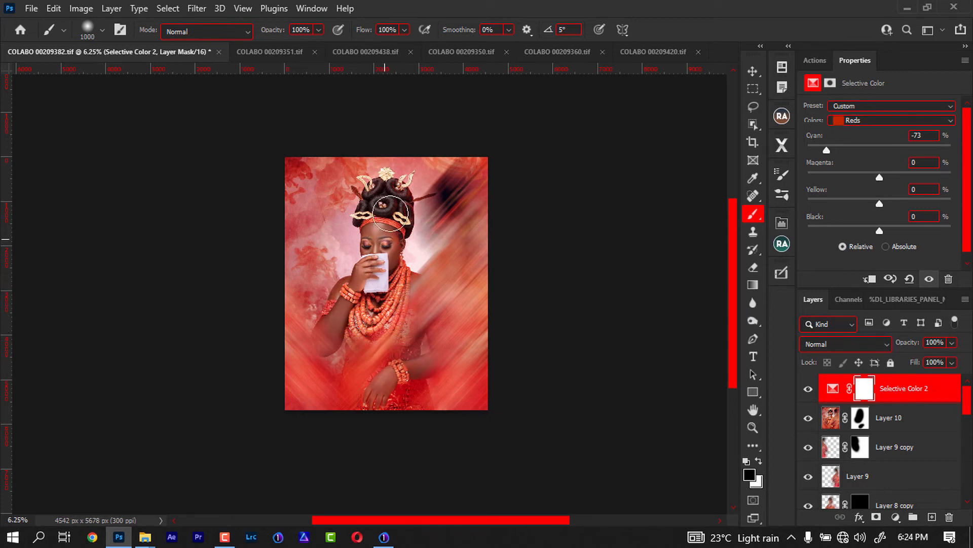
pyautogui.moveTo(390, 213)
pyautogui.mouseDown()
pyautogui.moveTo(393, 202)
pyautogui.moveTo(379, 230)
pyautogui.mouseUp()
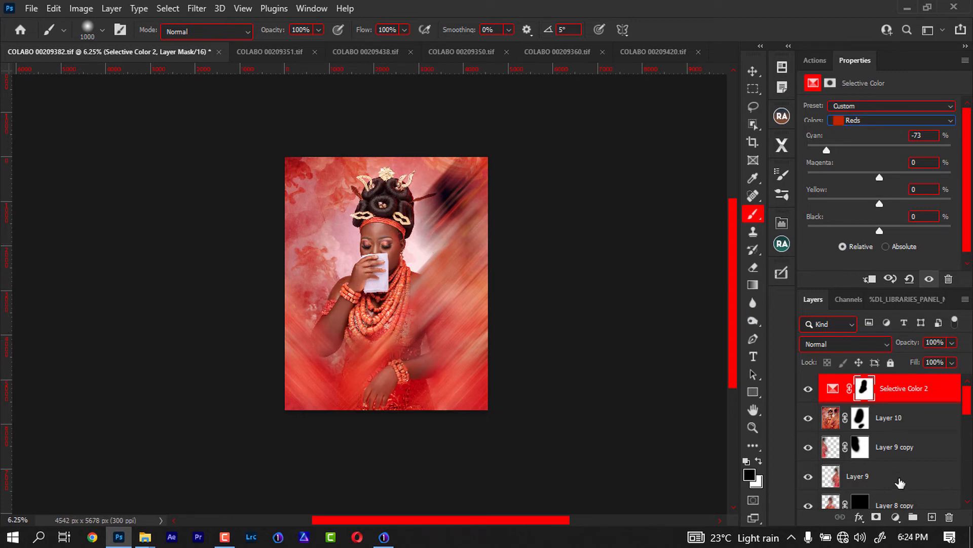
# Add another Selective Color adjustment and set Black to +4% for the Blacks.
pyautogui.click(896, 516)
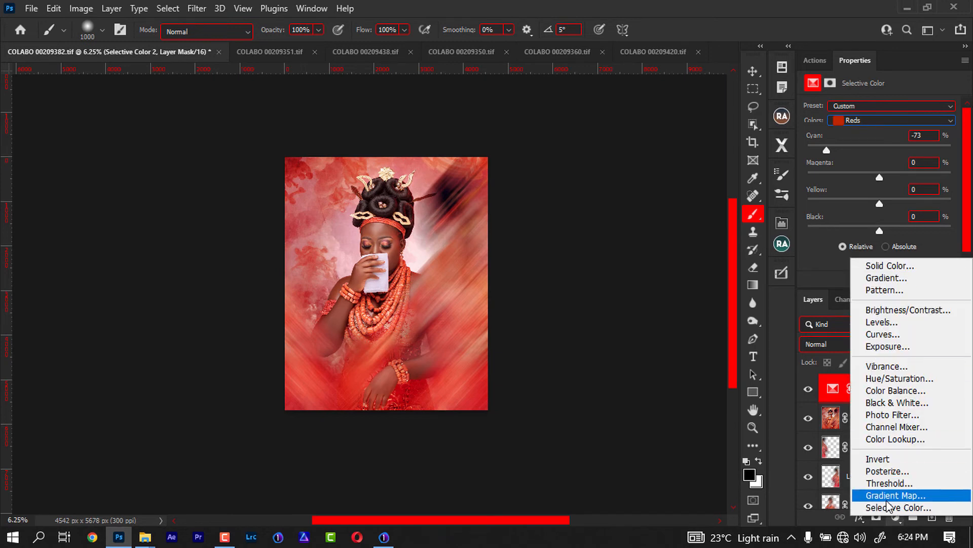
pyautogui.click(889, 506)
pyautogui.click(877, 122)
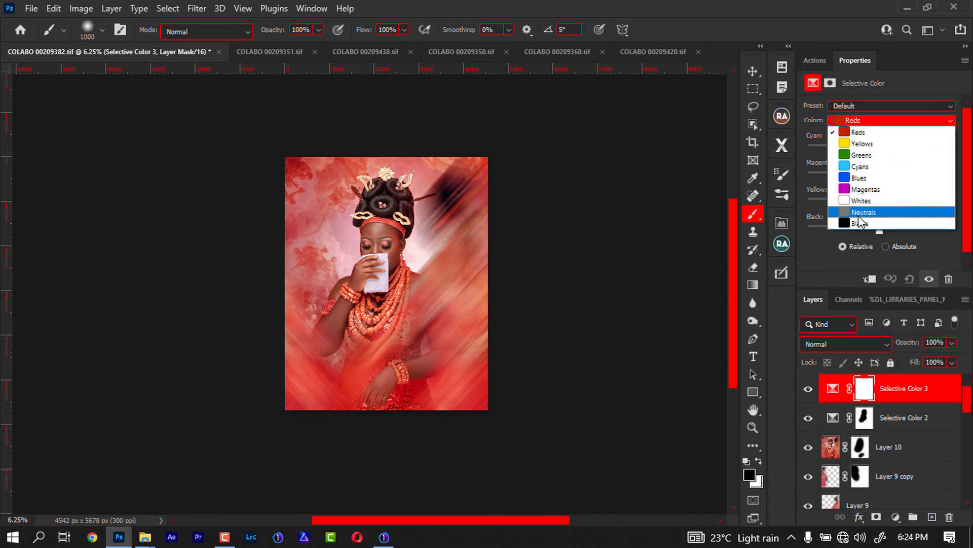
pyautogui.click(862, 223)
pyautogui.moveTo(879, 232); pyautogui.dragTo(883, 230)
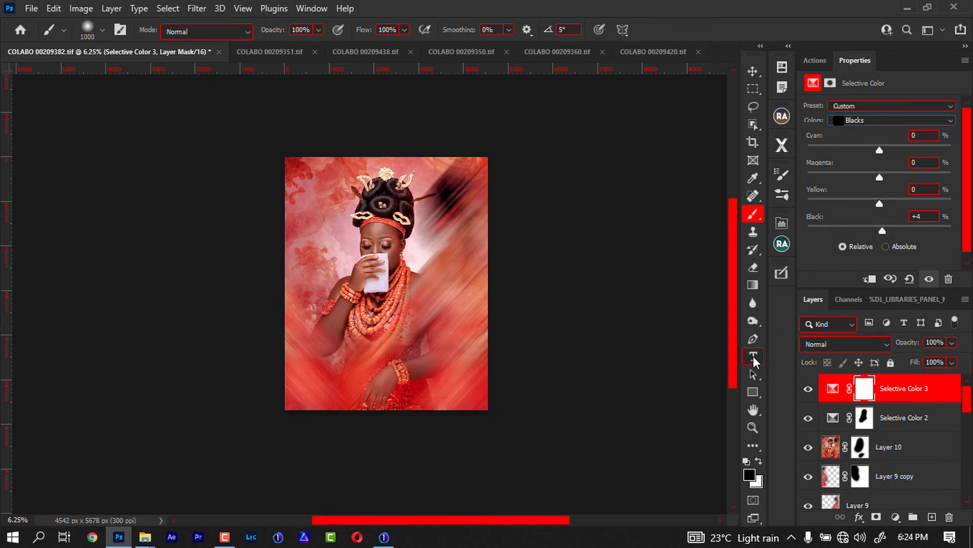
# Add a Curves adjustment on top with a gentle S-curve that slightly raises the highlights and lowers the shadows.
pyautogui.hotkey('ctrl', '+')
pyautogui.hotkey('ctrl', '+')
pyautogui.hotkey('ctrl', '+')
pyautogui.hotkey('ctrl', '+')
pyautogui.moveTo(473, 212); pyautogui.dragTo(440, 328)
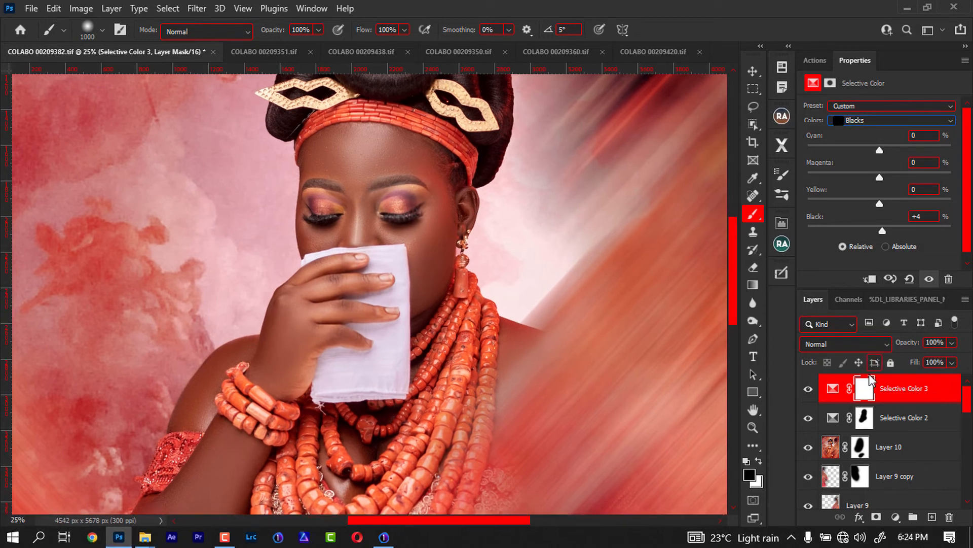
pyautogui.click(896, 516)
pyautogui.click(880, 332)
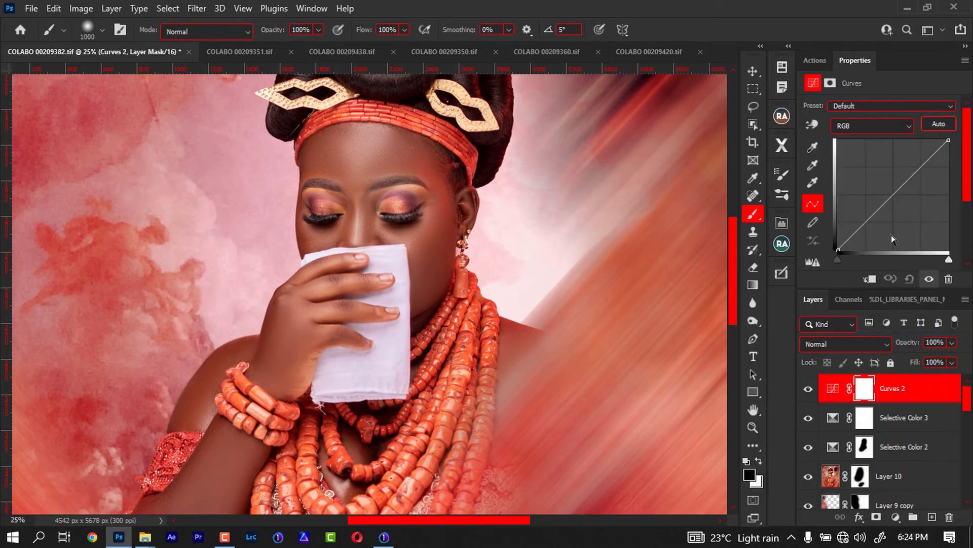
pyautogui.moveTo(916, 173); pyautogui.dragTo(921, 164)
pyautogui.moveTo(865, 226); pyautogui.dragTo(865, 224)
# Reduce the Curves 2 layer's opacity to 30%.
pyautogui.hotkey('ctrl', '0')
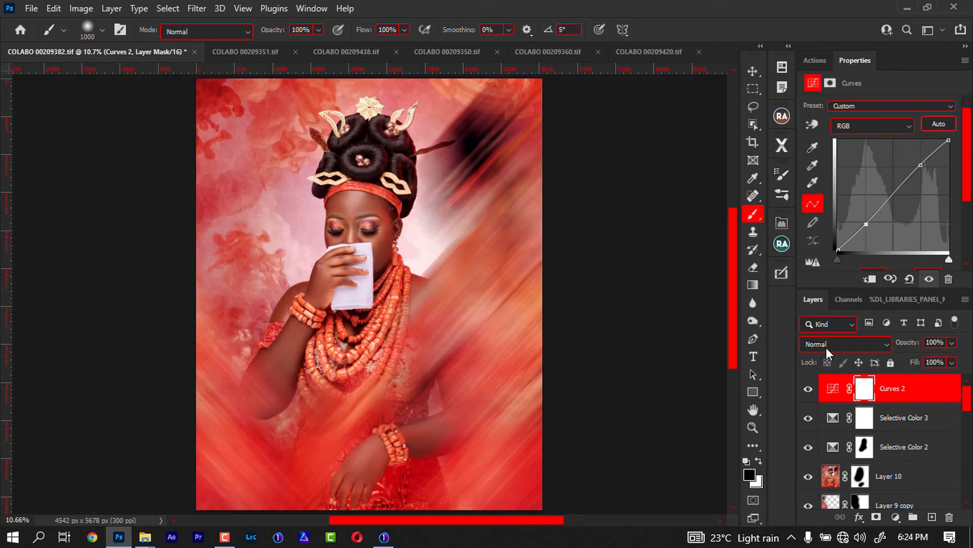
pyautogui.moveTo(902, 347); pyautogui.dragTo(890, 347)
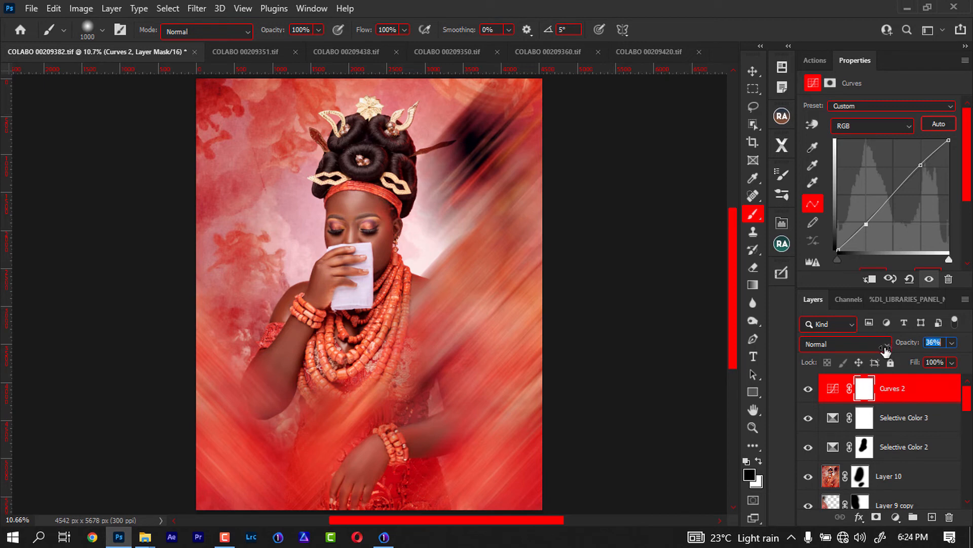
pyautogui.moveTo(882, 348); pyautogui.dragTo(884, 347)
# Group the grading layers from Curves 2 down to Layer 10.
pyautogui.hotkey('ctrl', 'shift', 'alt', 'e')
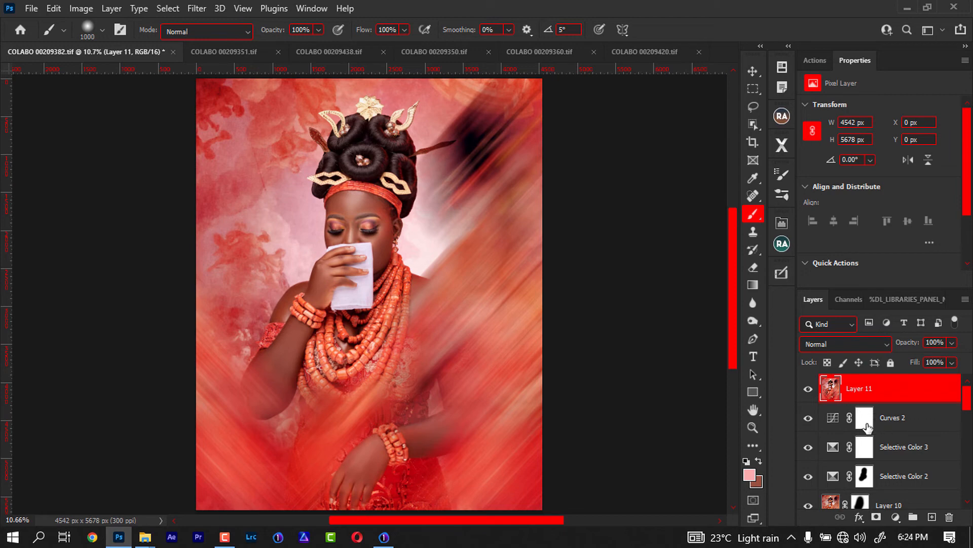
pyautogui.hotkey('ctrl', 'z')
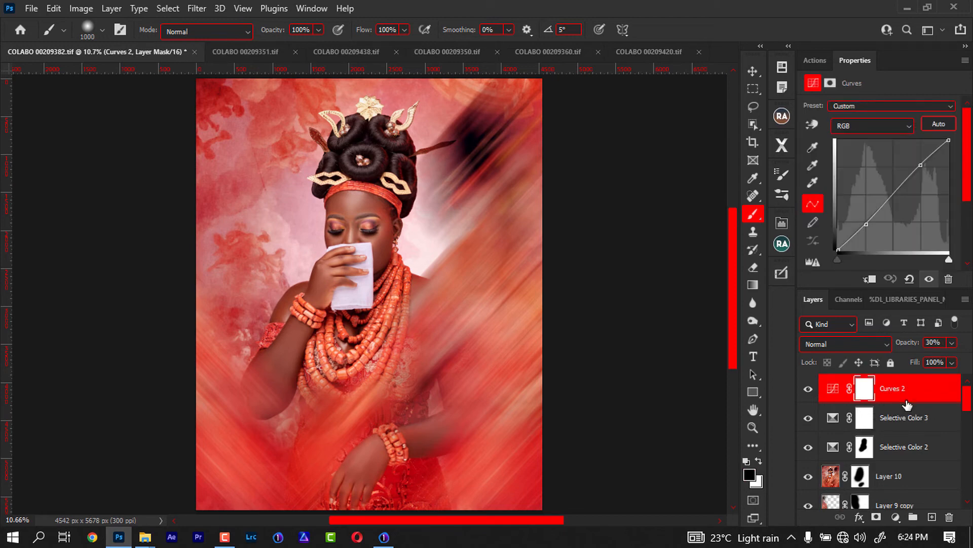
pyautogui.scroll(-3, 970, 406)
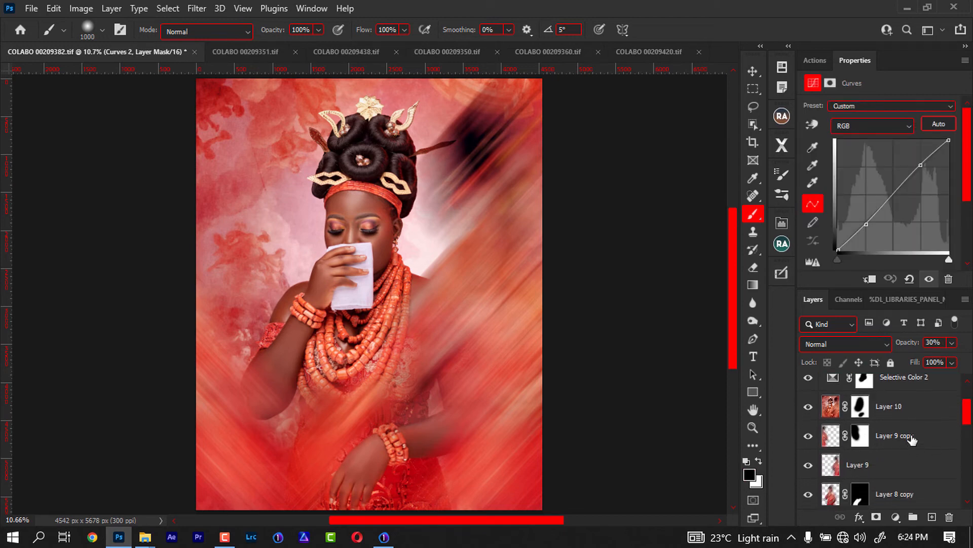
pyautogui.click(906, 417)
pyautogui.hotkey('ctrl', 'g')
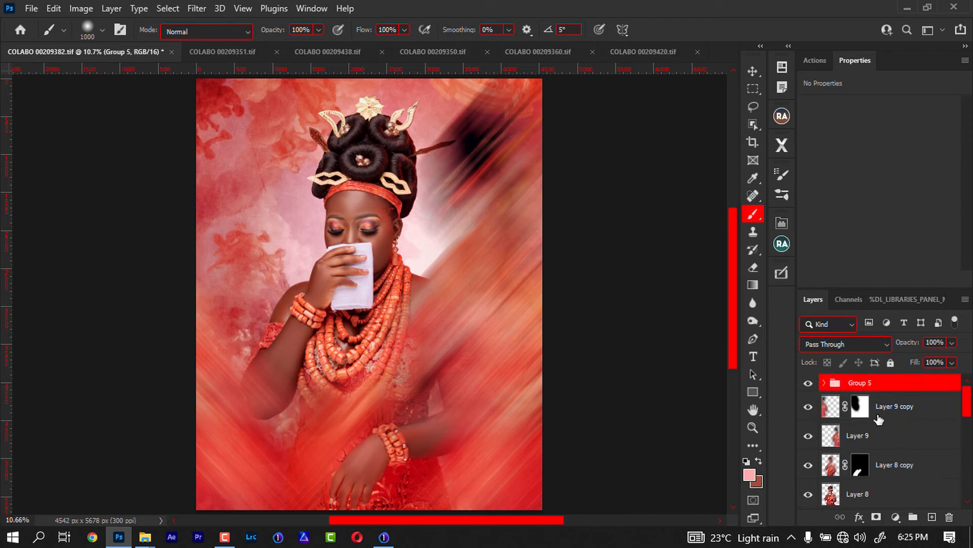
# Compare the composite with and without Group 5, and lower the group's opacity to soften the grade.
pyautogui.click(808, 382)
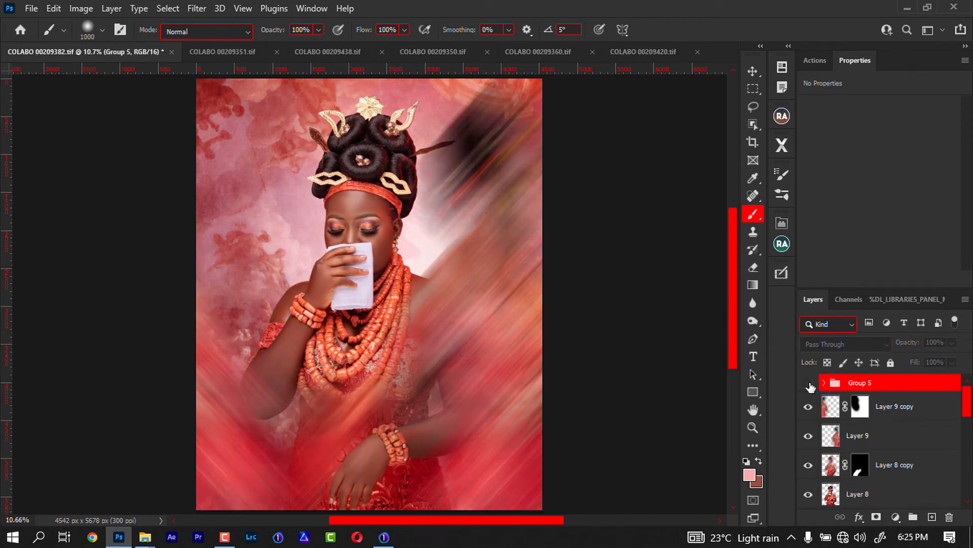
pyautogui.click(809, 384)
pyautogui.moveTo(912, 346); pyautogui.dragTo(898, 347)
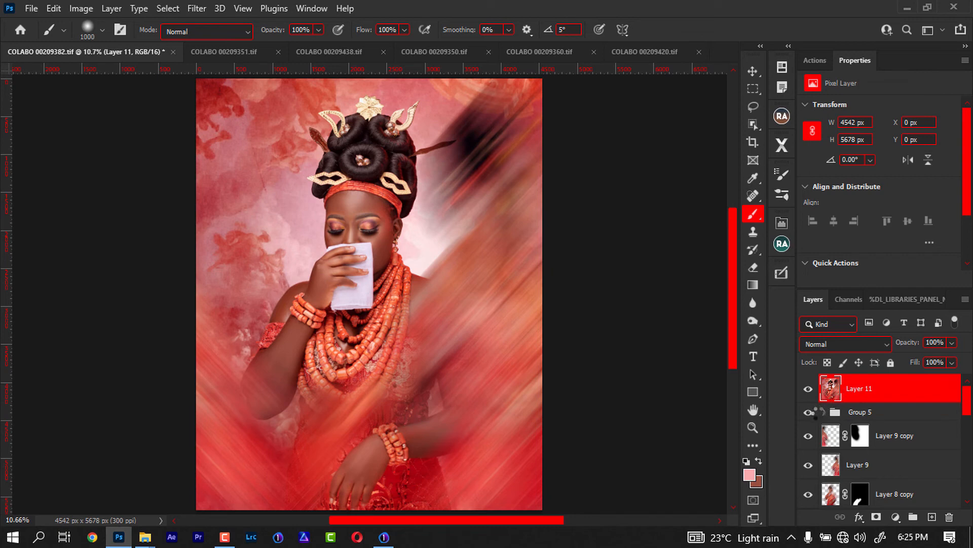
# Apply the CLOUD favourite preset to Layer 11 with the Camera Raw filter at an amount of 100.
pyautogui.hotkey('ctrl', 'shift', 'a')
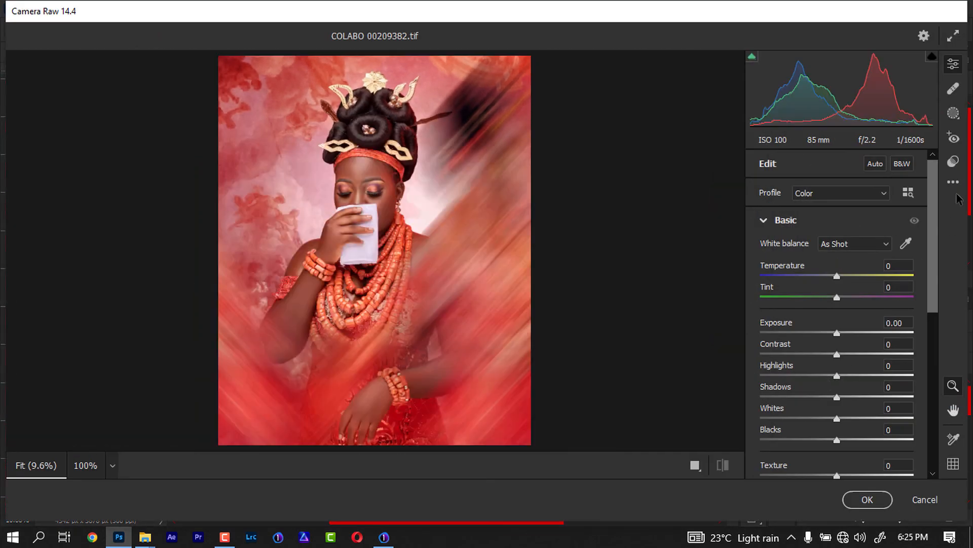
pyautogui.click(953, 162)
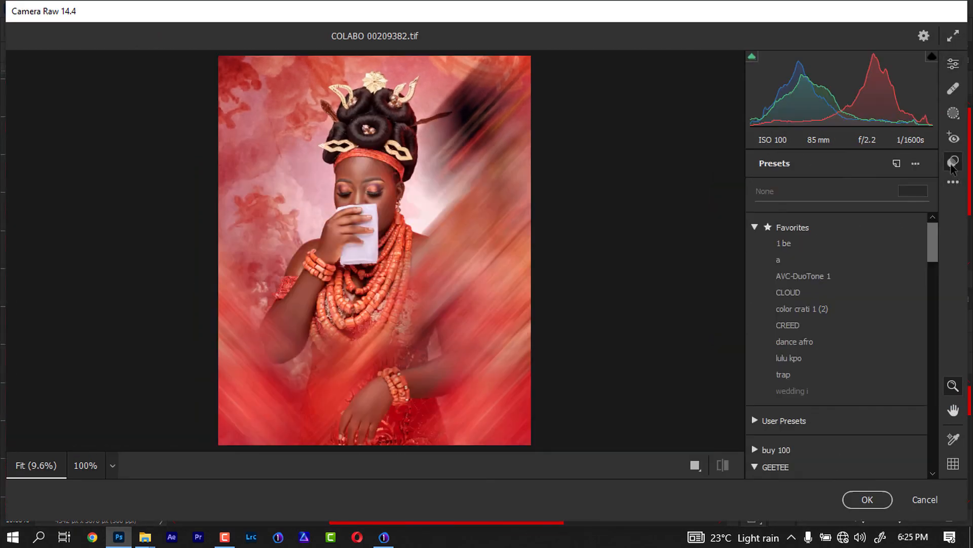
pyautogui.click(799, 298)
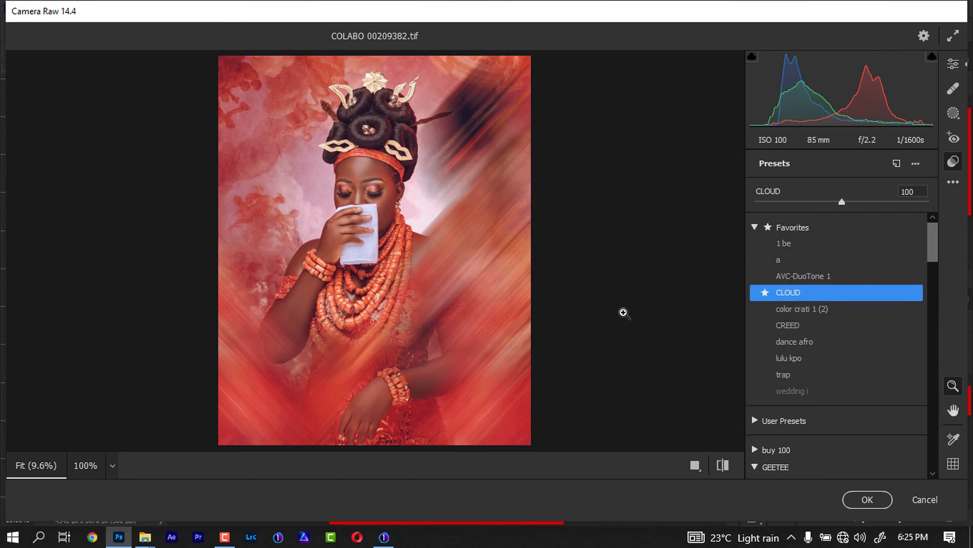
pyautogui.moveTo(365, 279); pyautogui.dragTo(316, 191)
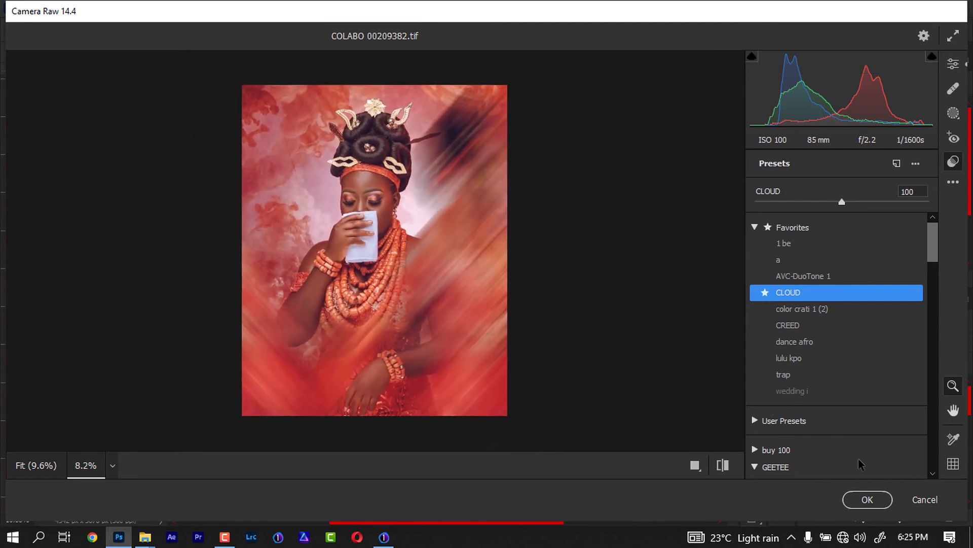
pyautogui.click(868, 499)
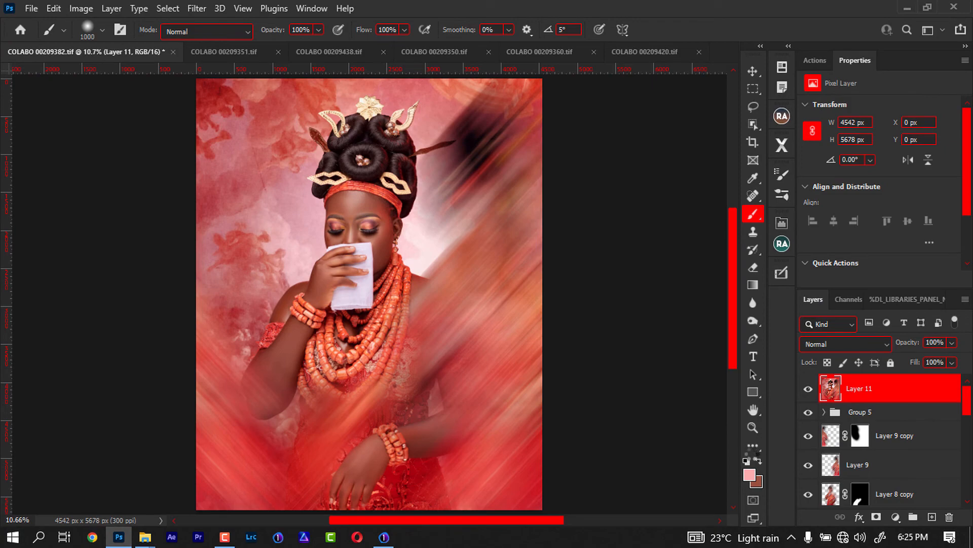
# Examine the newly graded composite both as a whole and close up around the woman's face and beads.
pyautogui.hotkey('ctrl', '-')
pyautogui.hotkey('ctrl', '-')
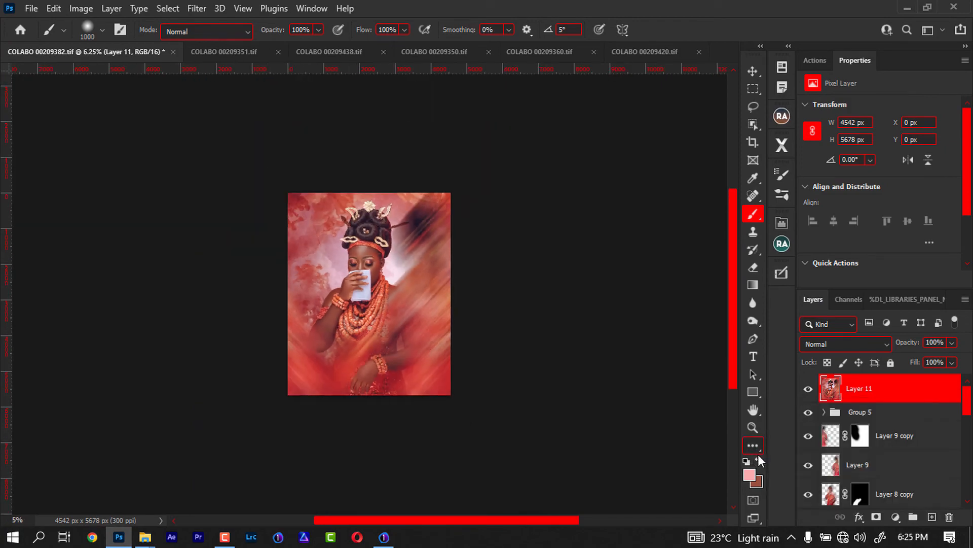
pyautogui.hotkey('ctrl', '+')
pyautogui.hotkey('ctrl', '+')
pyautogui.hotkey('ctrl', '+')
pyautogui.hotkey('ctrl', '+')
pyautogui.hotkey('ctrl', '+')
pyautogui.hotkey('ctrl', '-')
pyautogui.hotkey('ctrl', '-')
pyautogui.hotkey('ctrl', '-')
pyautogui.hotkey('ctrl', '-')
pyautogui.hotkey('ctrl', '-')
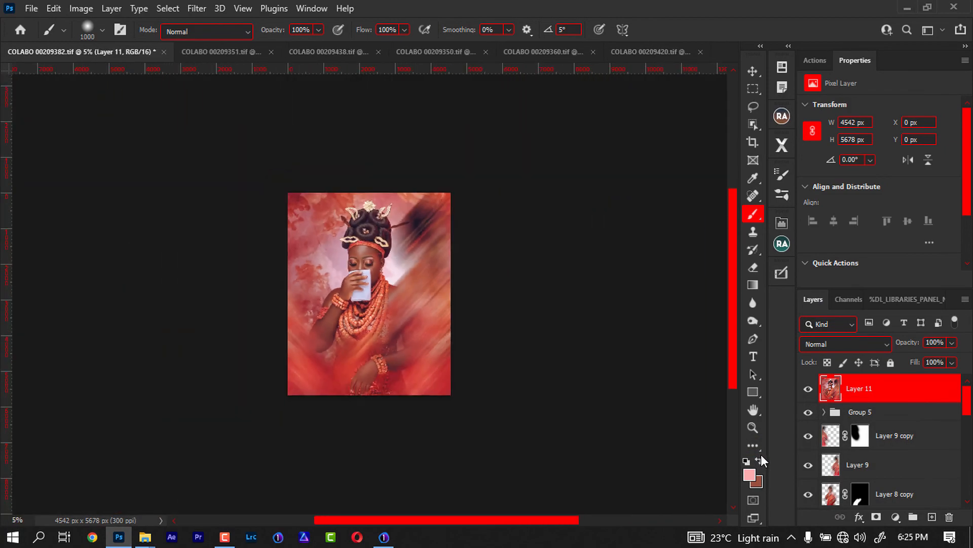
pyautogui.hotkey('ctrl', '+')
pyautogui.hotkey('ctrl', '+')
pyautogui.hotkey('ctrl', '+')
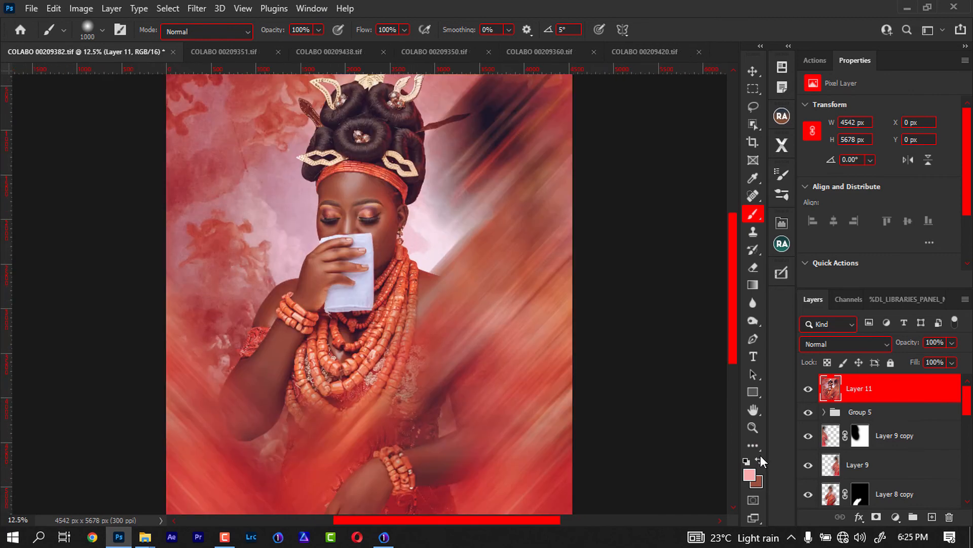
pyautogui.hotkey('ctrl', '+')
pyautogui.hotkey('ctrl', '+')
pyautogui.hotkey('ctrl', '-')
pyautogui.hotkey('ctrl', '-')
pyautogui.hotkey('ctrl', '+')
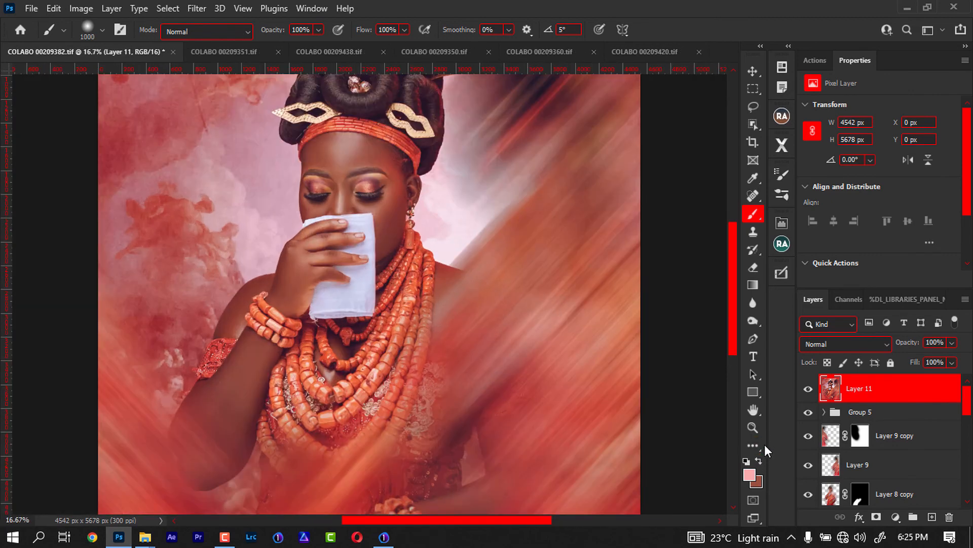
pyautogui.hotkey('ctrl', '-')
pyautogui.hotkey('ctrl', '-')
pyautogui.hotkey('ctrl', '-')
pyautogui.hotkey('ctrl', '+')
pyautogui.hotkey('ctrl', '+')
pyautogui.hotkey('ctrl', '-')
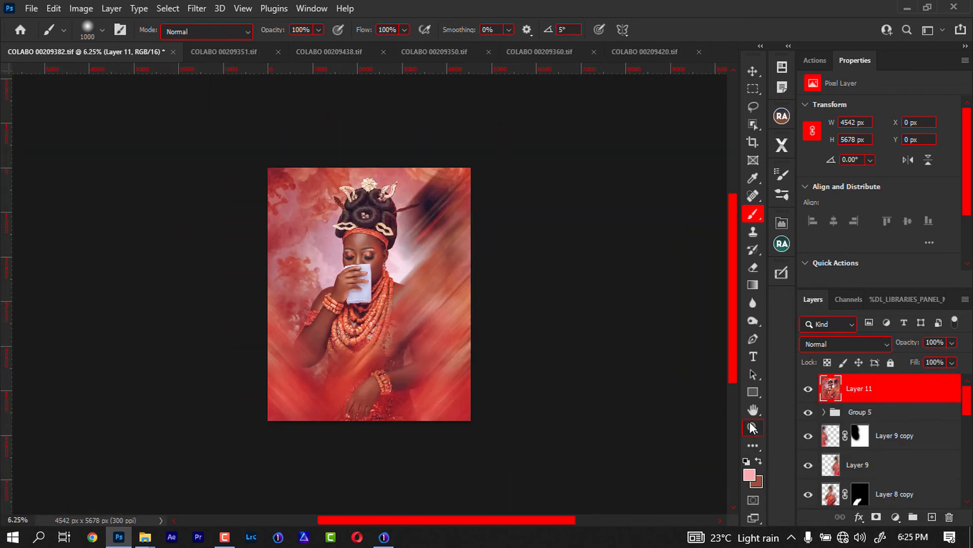
pyautogui.hotkey('ctrl', '+')
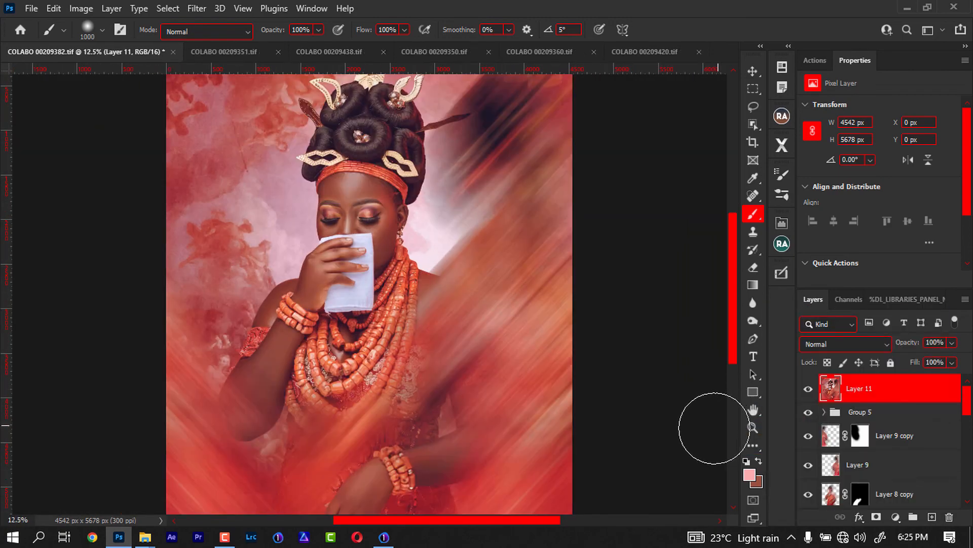
# Add a Selective Color adjustment above Layer 11 and set its Blacks to Yellow +4% and Black +15%.
pyautogui.click(896, 517)
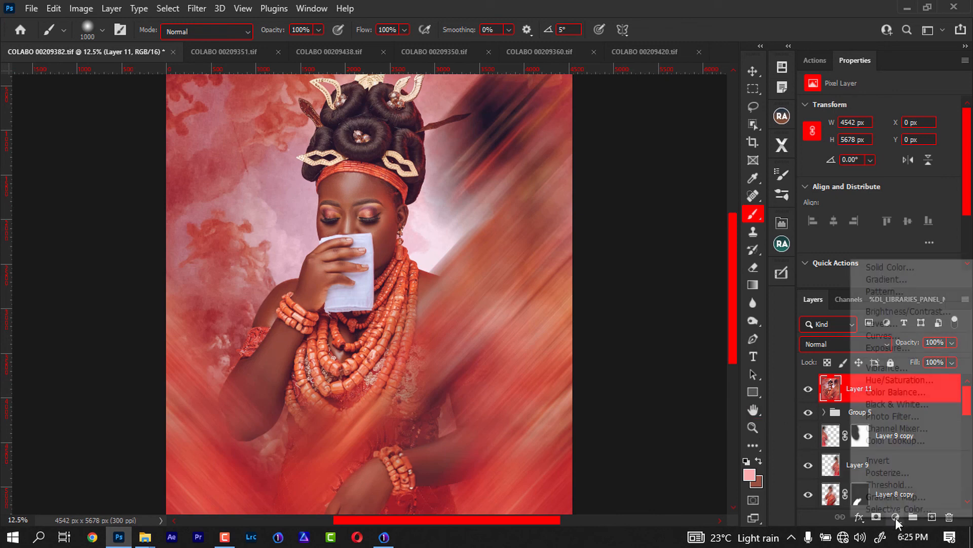
pyautogui.click(882, 521)
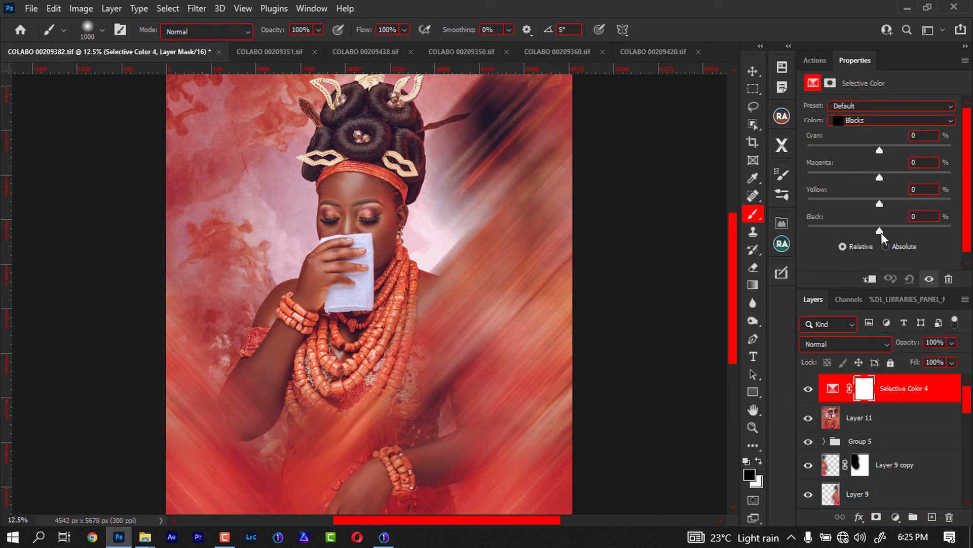
pyautogui.moveTo(880, 231); pyautogui.dragTo(884, 201)
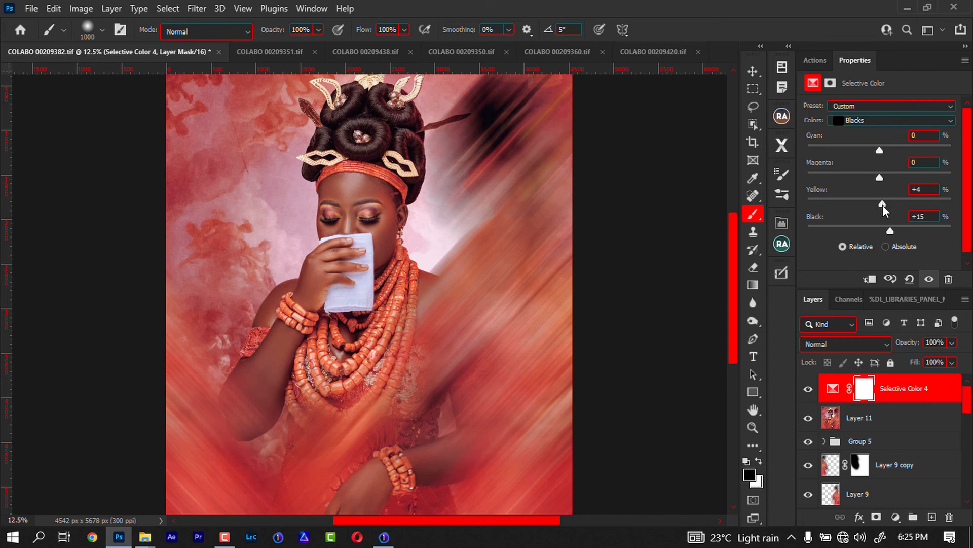
pyautogui.moveTo(874, 177)
pyautogui.mouseDown()
pyautogui.moveTo(887, 180)
pyautogui.moveTo(878, 181)
pyautogui.mouseUp()
# Set the Yellows range of the Selective Color adjustment to Cyan +19% and Magenta -13%.
pyautogui.click(868, 121)
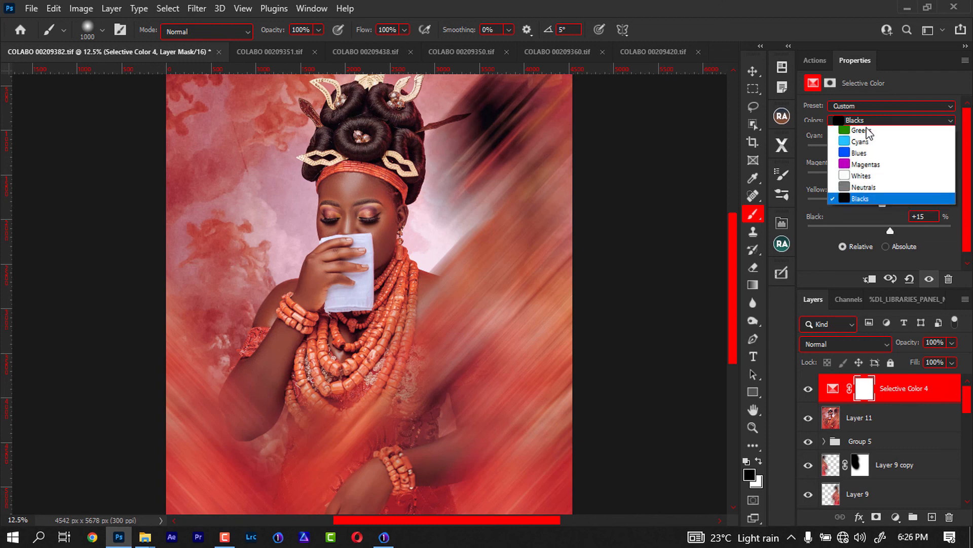
pyautogui.click(862, 131)
pyautogui.click(860, 121)
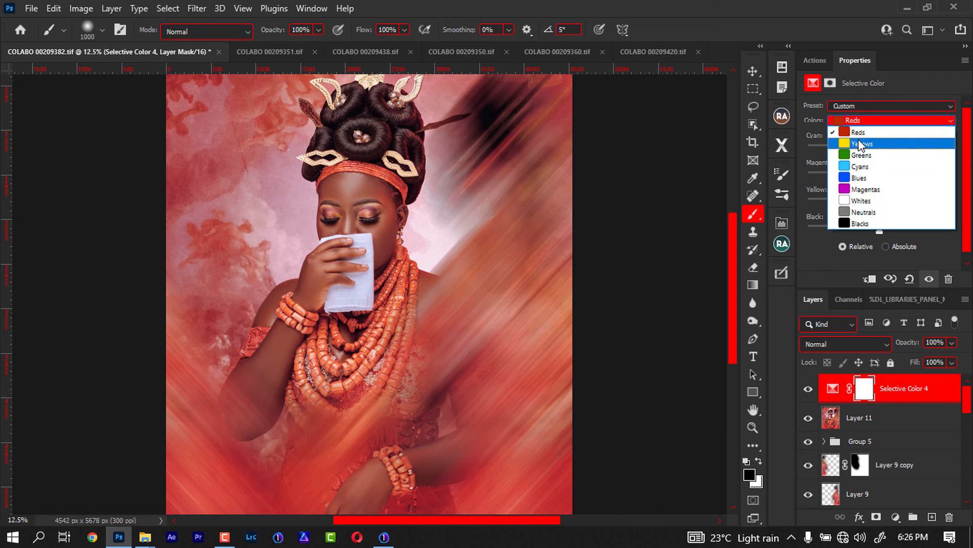
pyautogui.click(871, 138)
pyautogui.moveTo(859, 151); pyautogui.dragTo(870, 178)
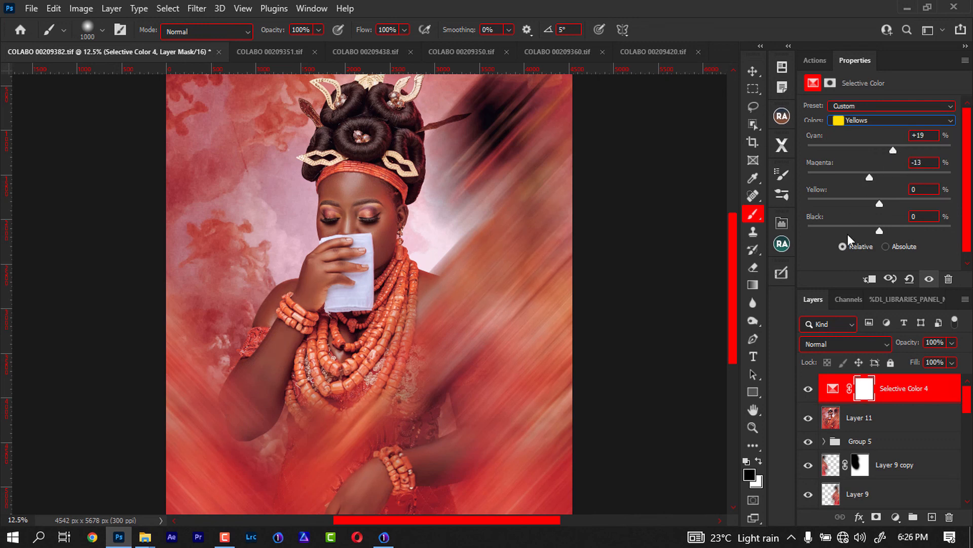
# Examine the effect of the Selective Color adjustment on the whole composite and on the portrait up close.
pyautogui.hotkey('ctrl', '-')
pyautogui.hotkey('ctrl', '-')
pyautogui.hotkey('ctrl', '-')
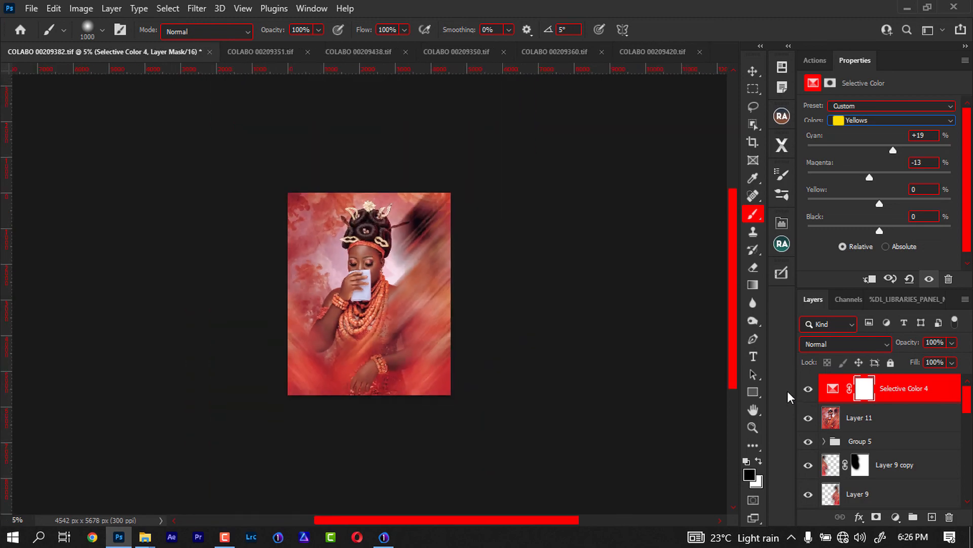
pyautogui.hotkey('ctrl', '+')
pyautogui.hotkey('ctrl', '+')
pyautogui.hotkey('ctrl', '+')
pyautogui.hotkey('ctrl', '-')
pyautogui.hotkey('ctrl', '+')
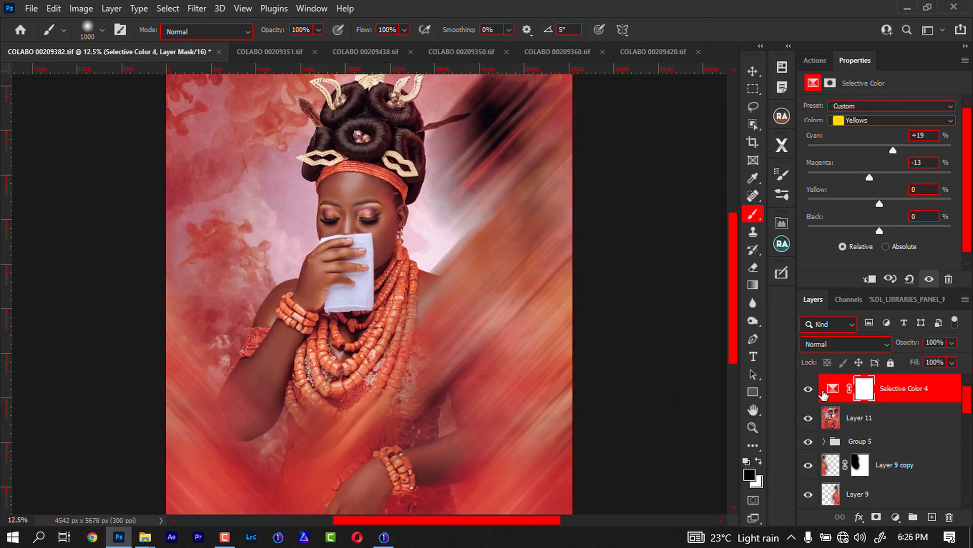